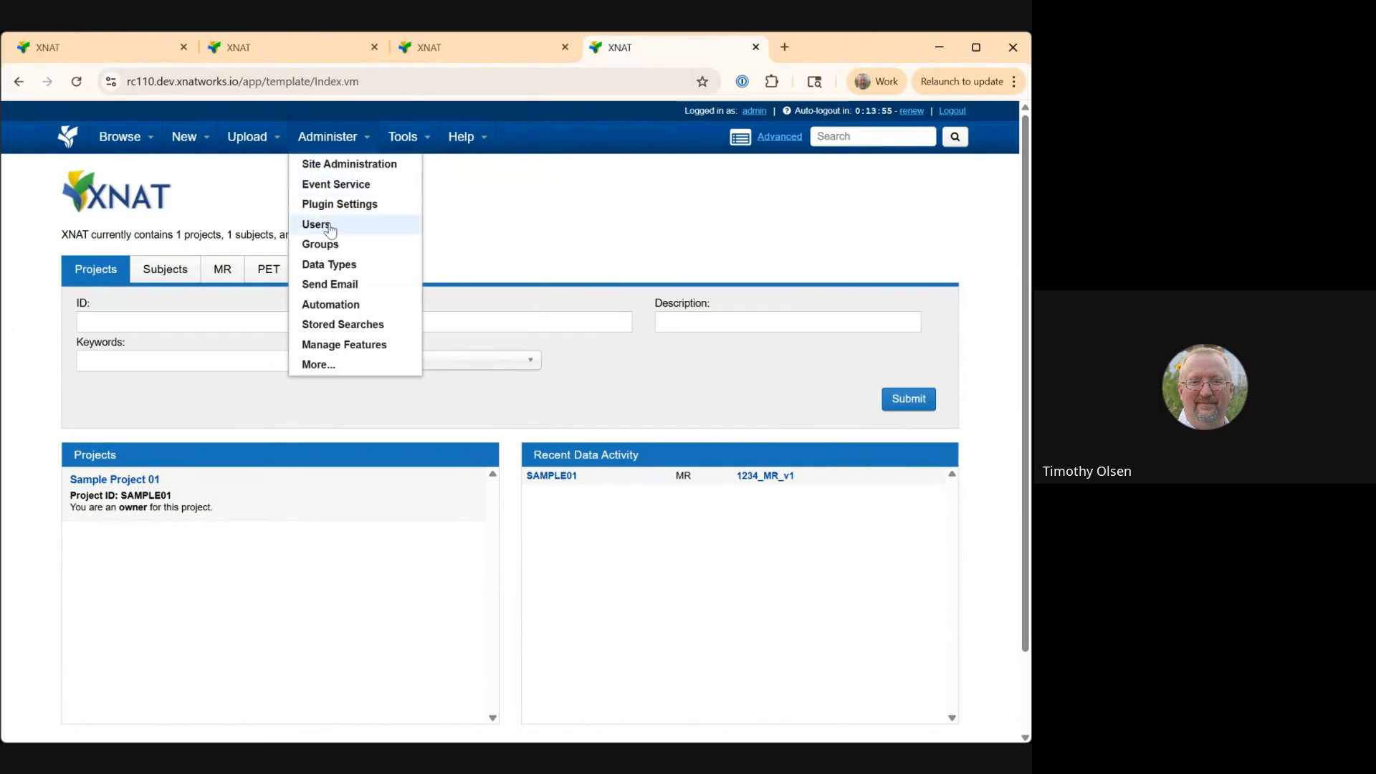
Open the Data Types administration page and start a new data type with backend name clinicalAssessment01.
click(337, 265)
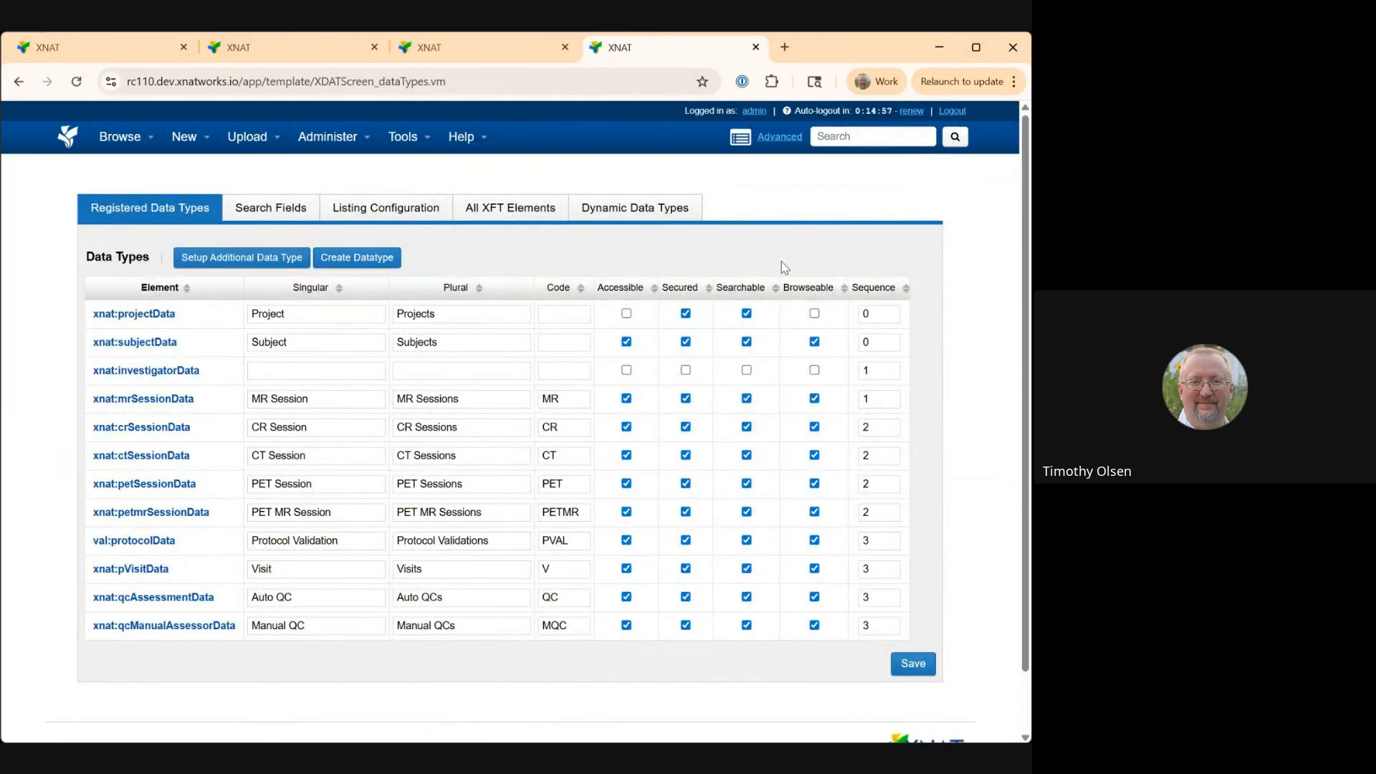
click(358, 260)
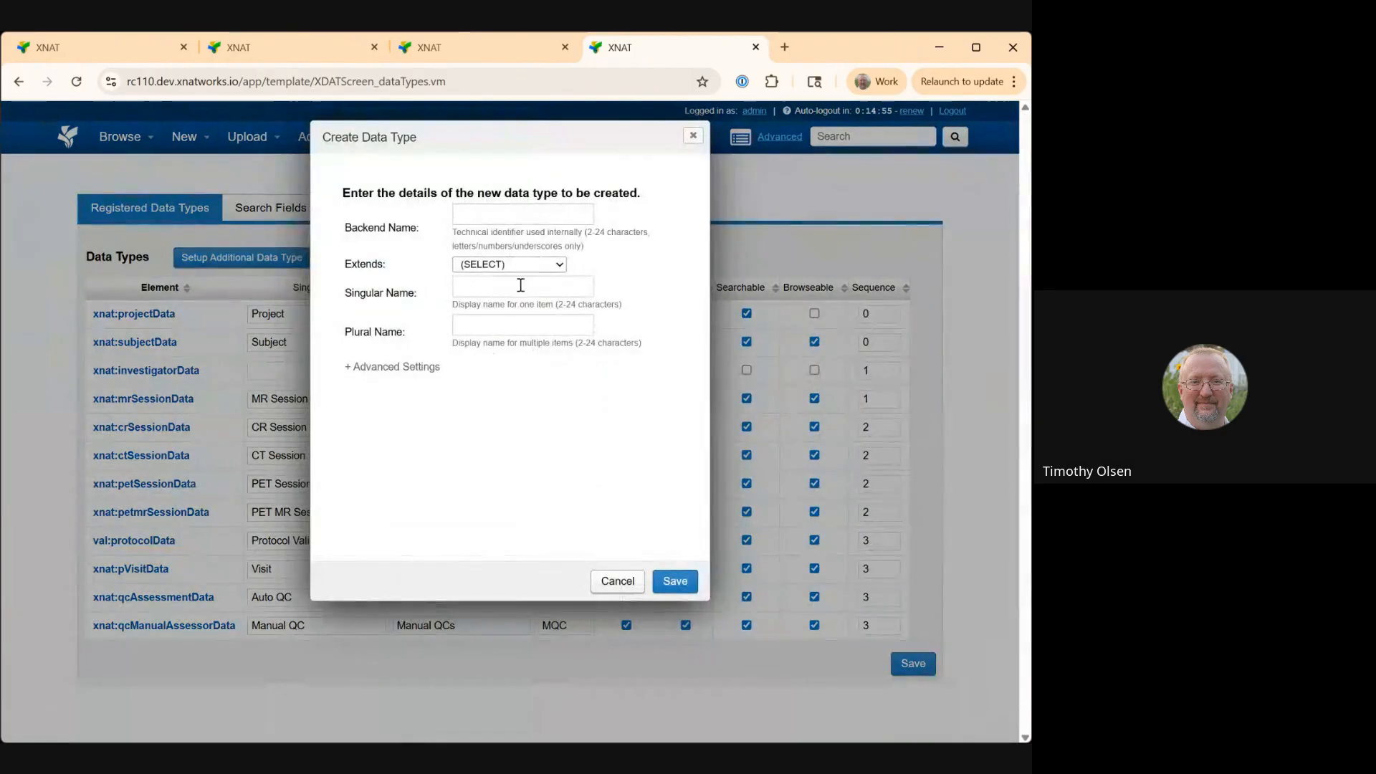
click(521, 215)
text(X)
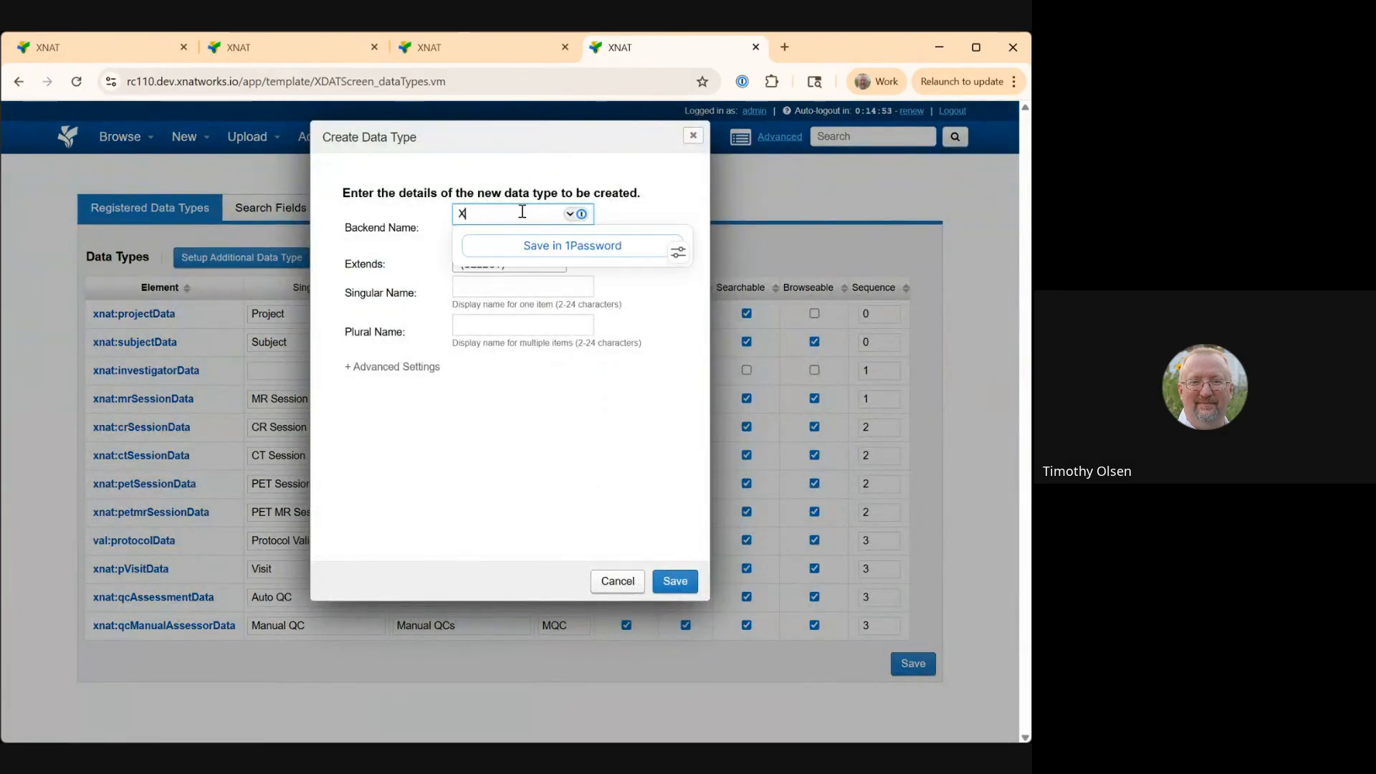
key(BackSpace)
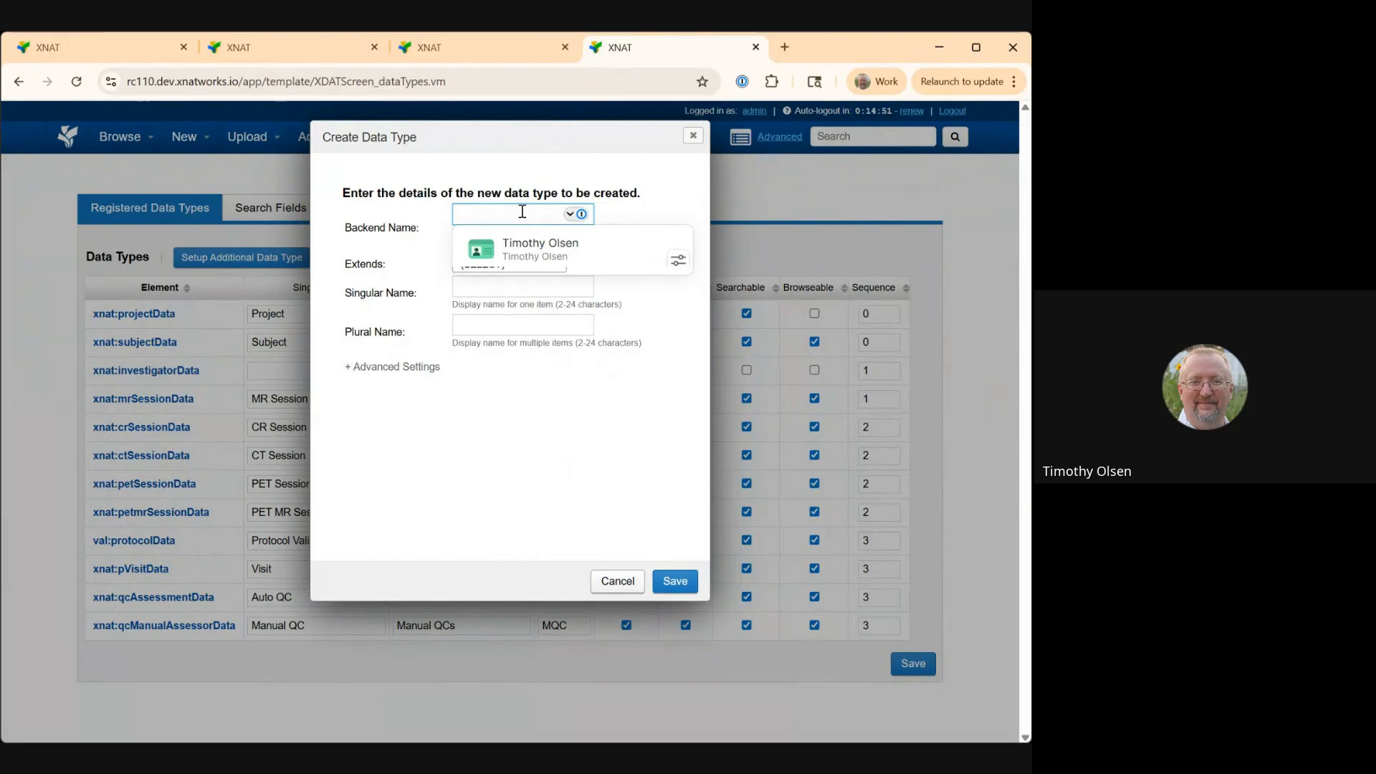
text(d)
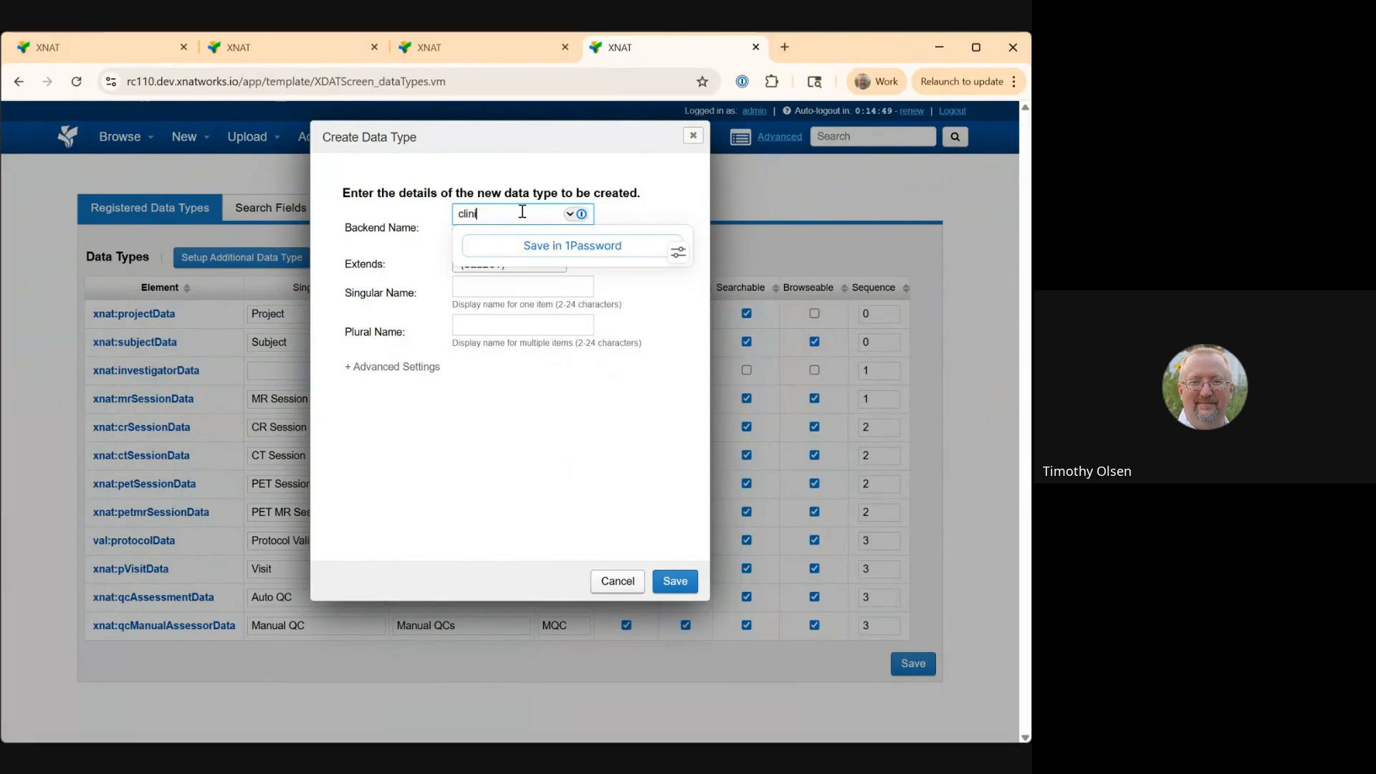
text(linicaA)
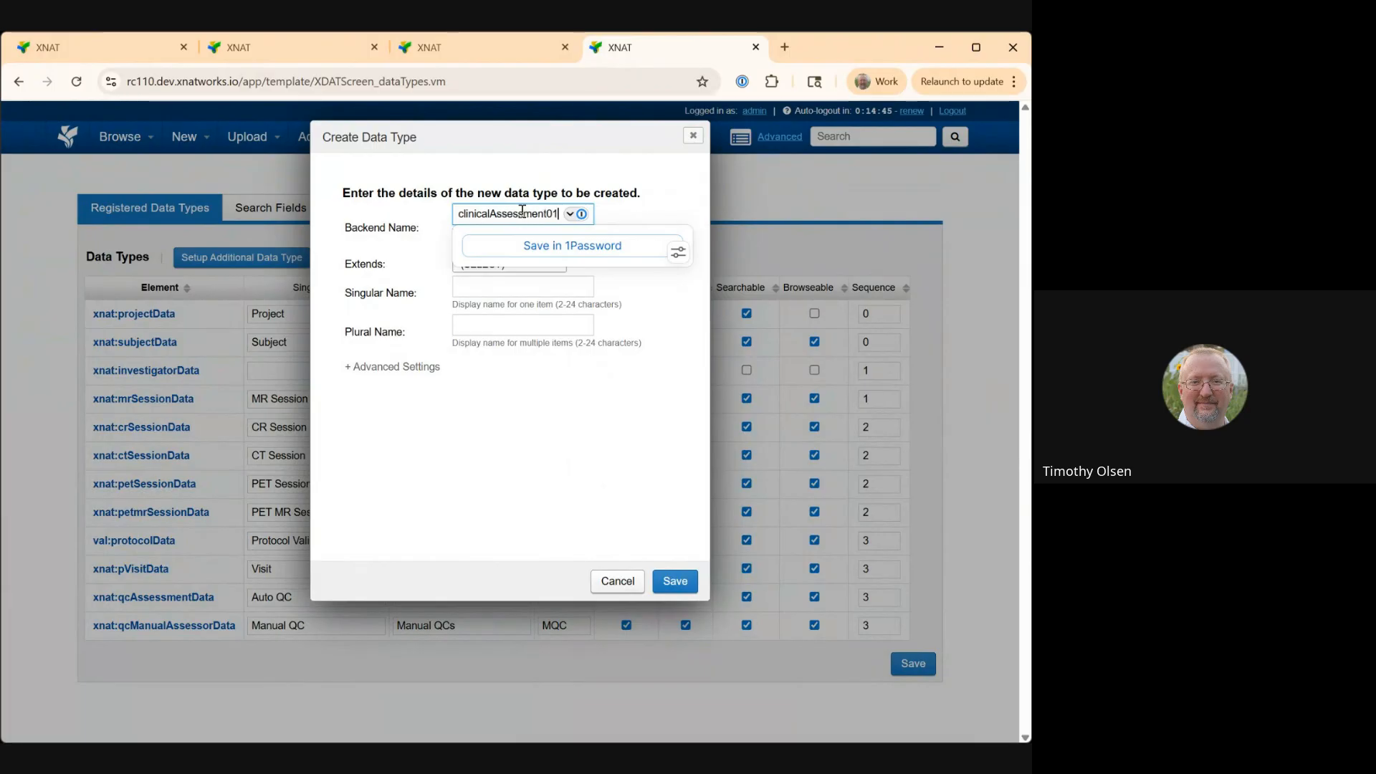
click(696, 293)
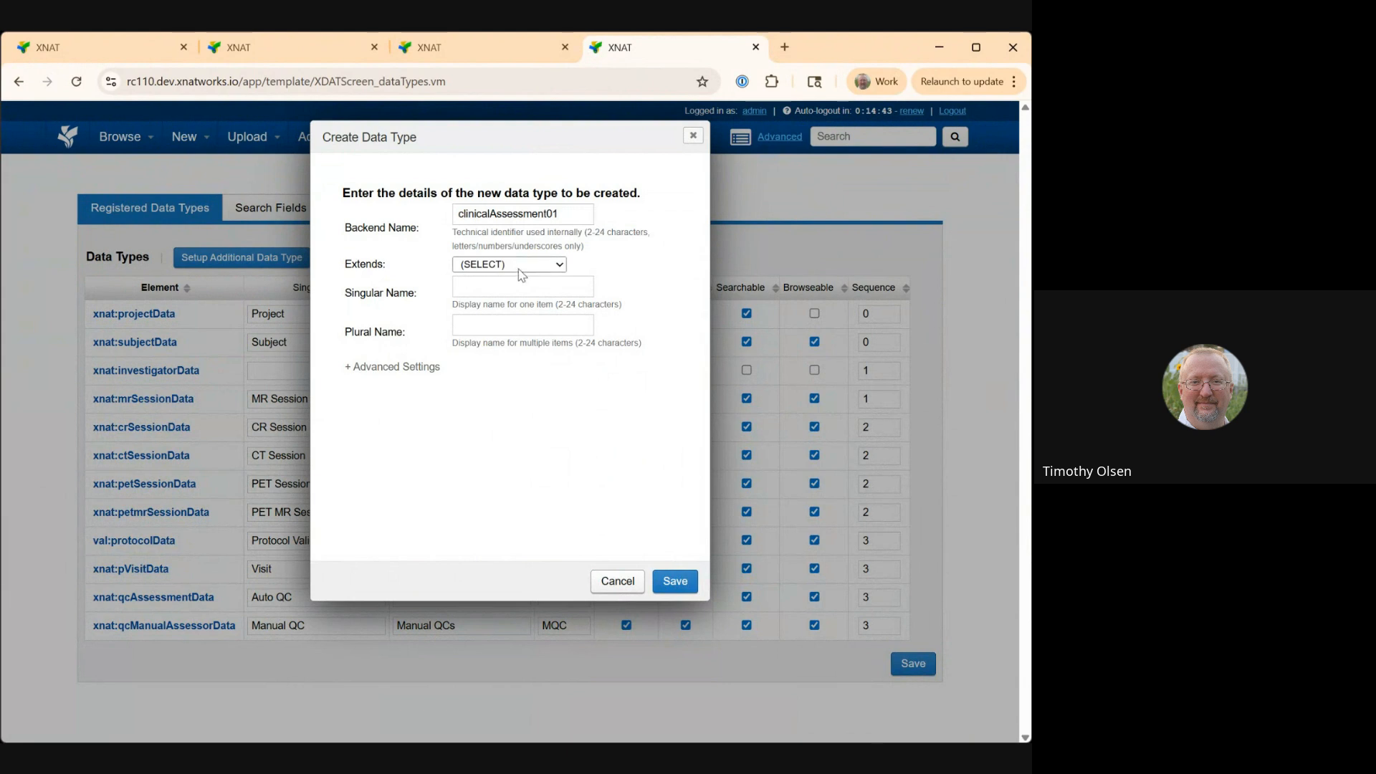
Set the data type to extend subjectAssessorData with singular name Clinical Assessment 1.
click(531, 307)
click(529, 289)
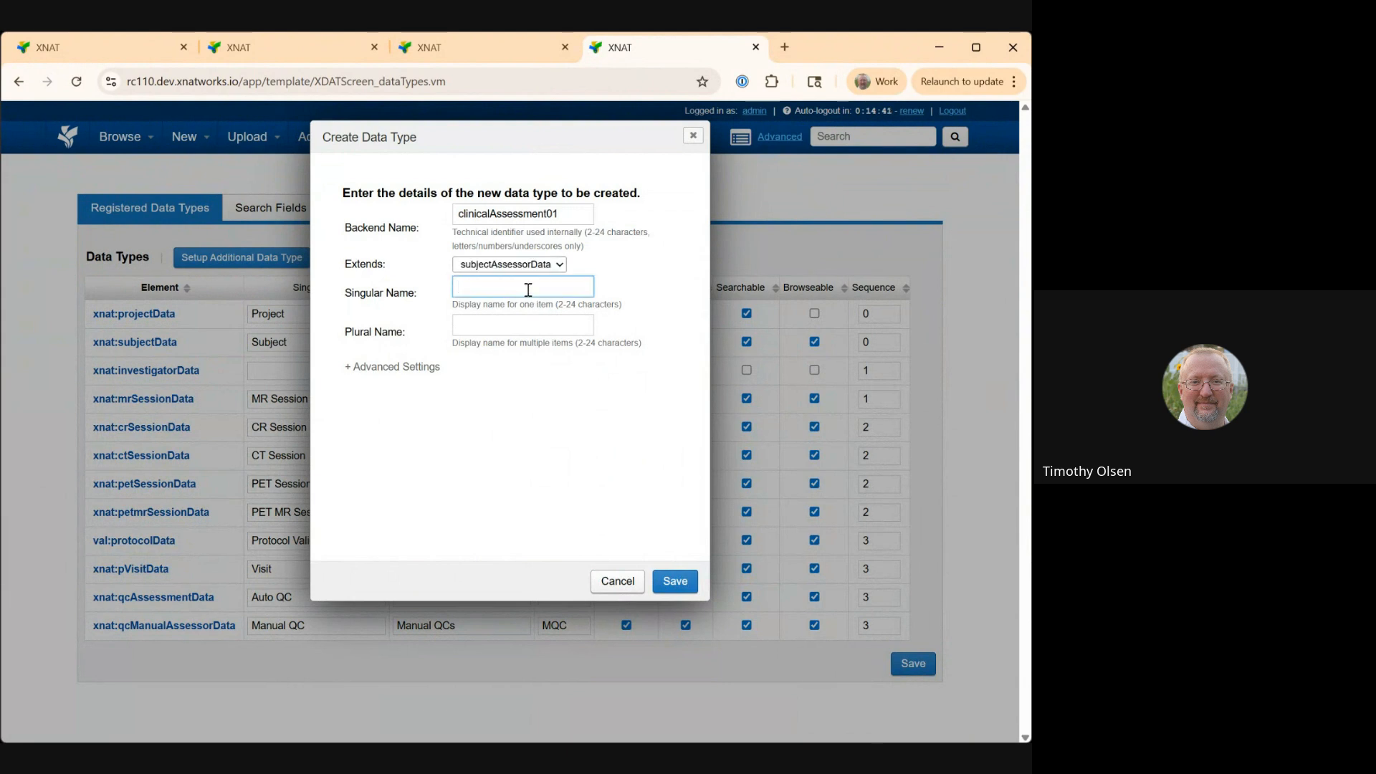
text(CLIN)
key(BackSpace)
key(BackSpace)
key(BackSpace)
key(BackSpace)
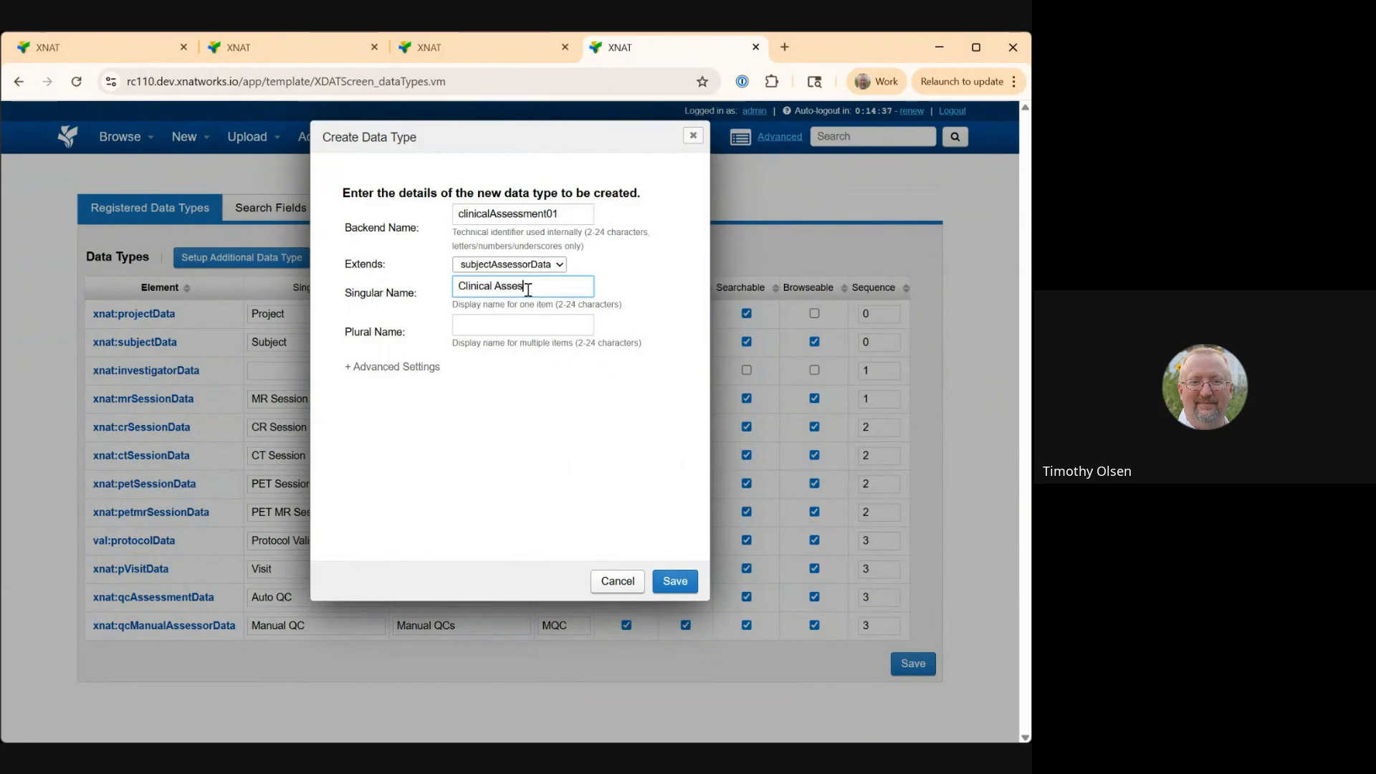
text(linical Assessment 1)
Set the plural name of the data type to Clinical Assessment 1s.
click(524, 324)
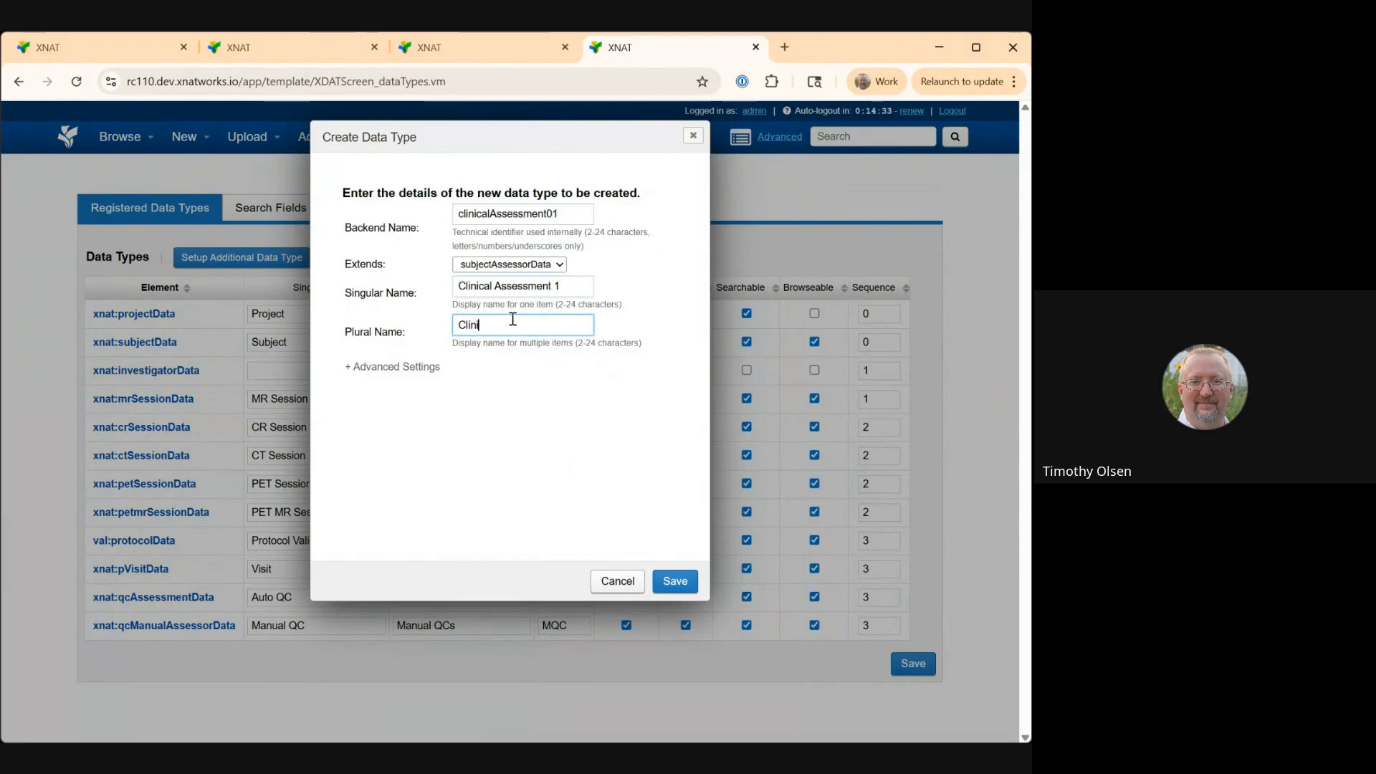
text(Clinical )
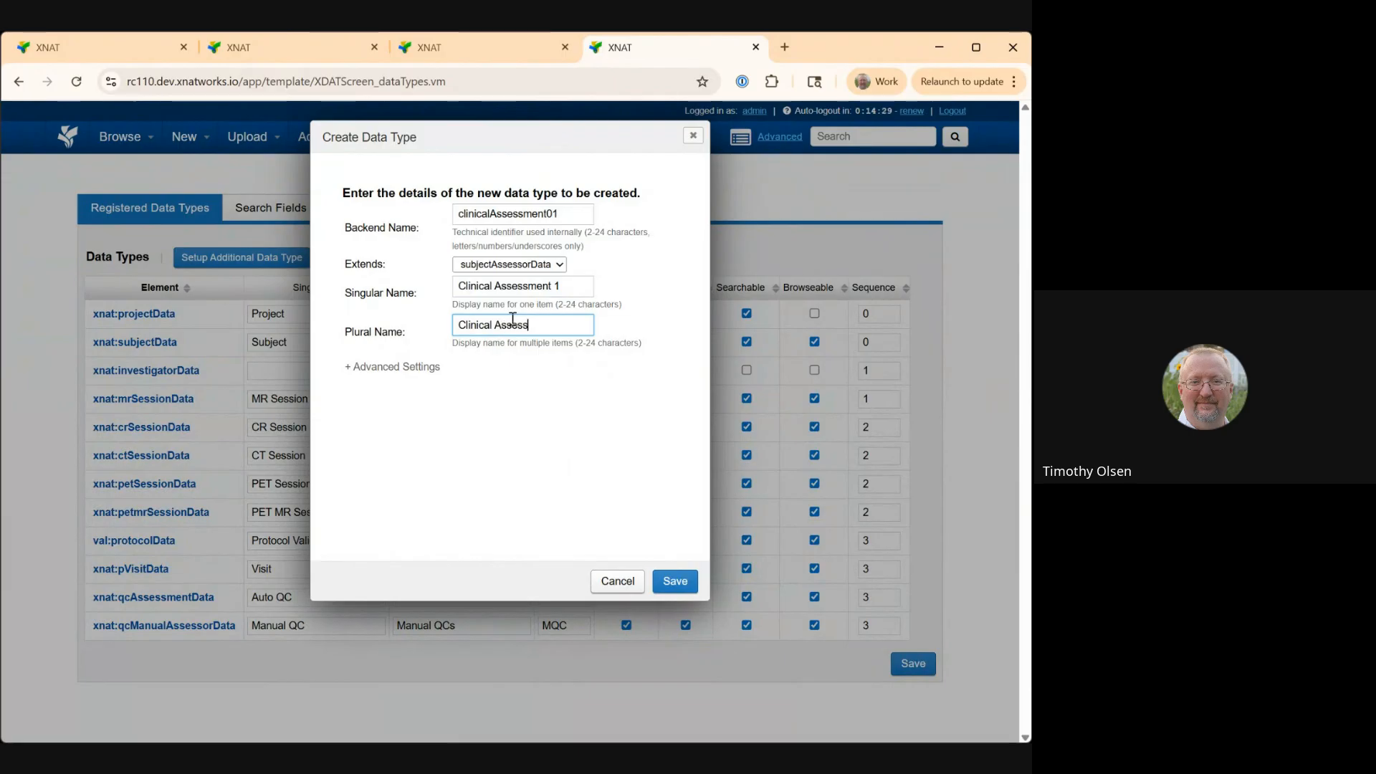
text(Assessment 1s)
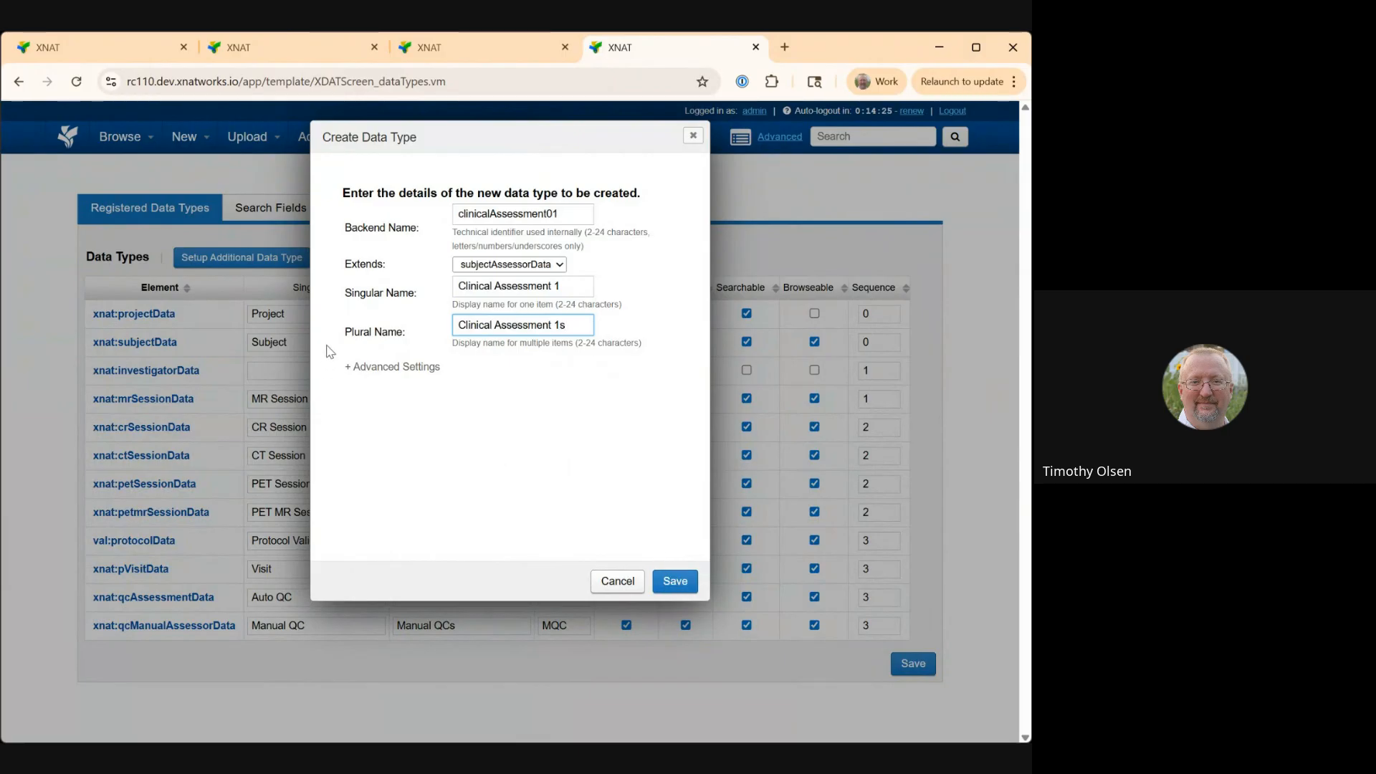
Expand the advanced settings, leaving prefix and complex type blank, and save the new data type, confirming the database warning.
click(351, 366)
click(557, 408)
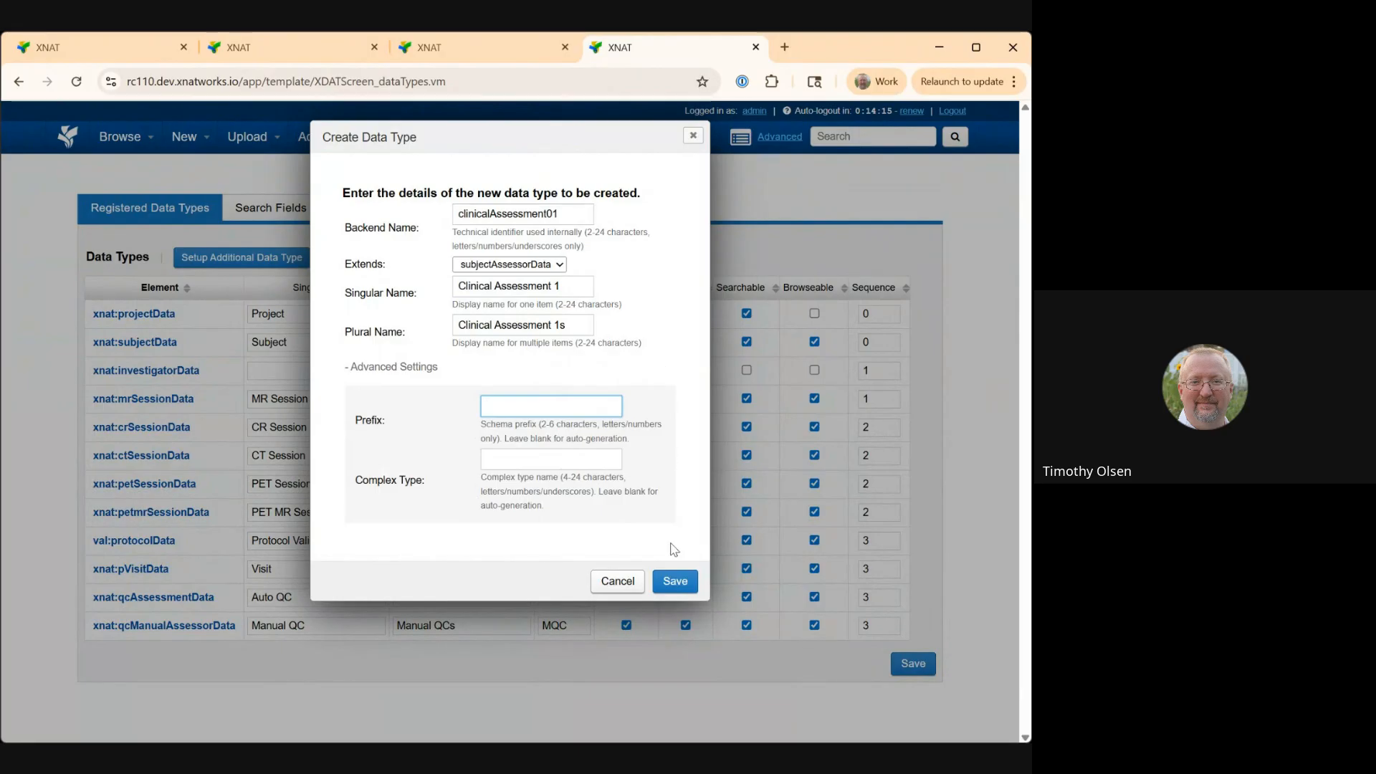
click(672, 579)
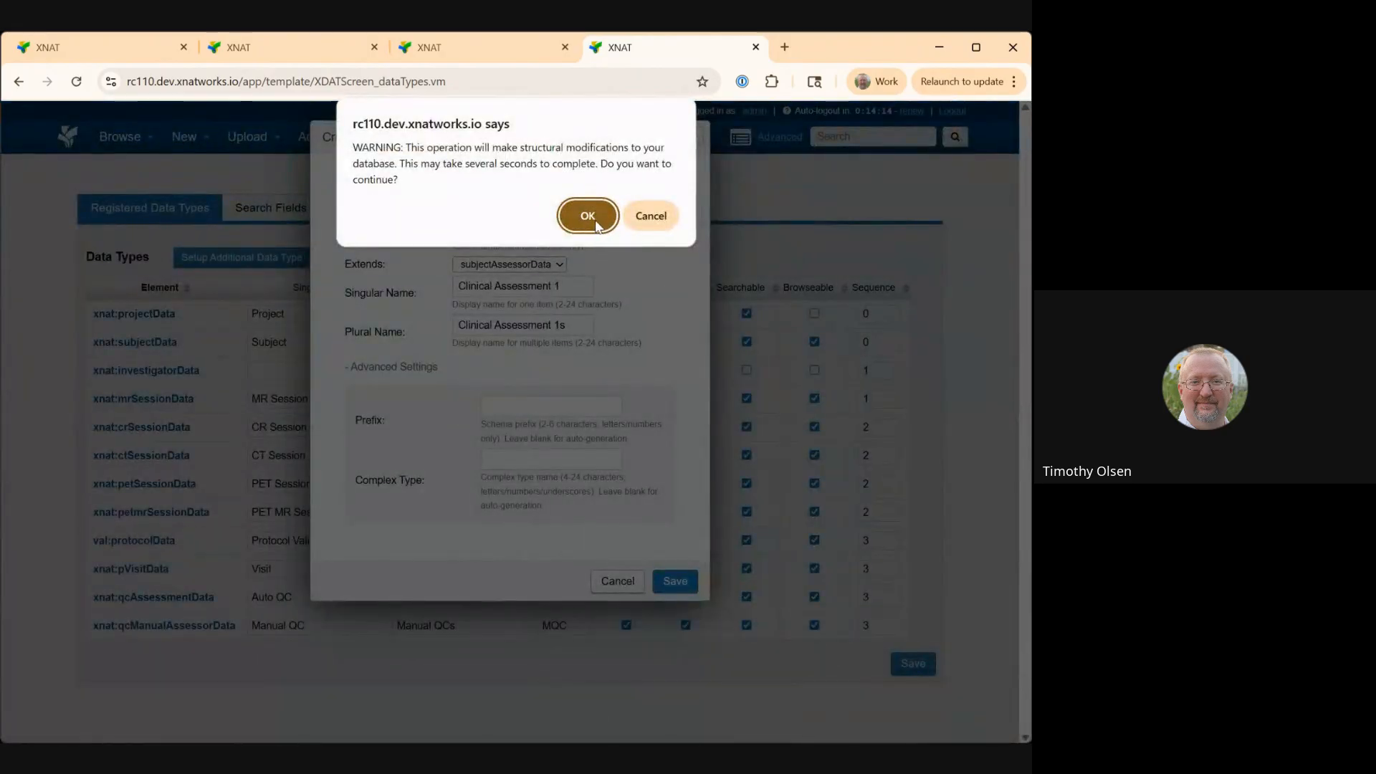
click(594, 222)
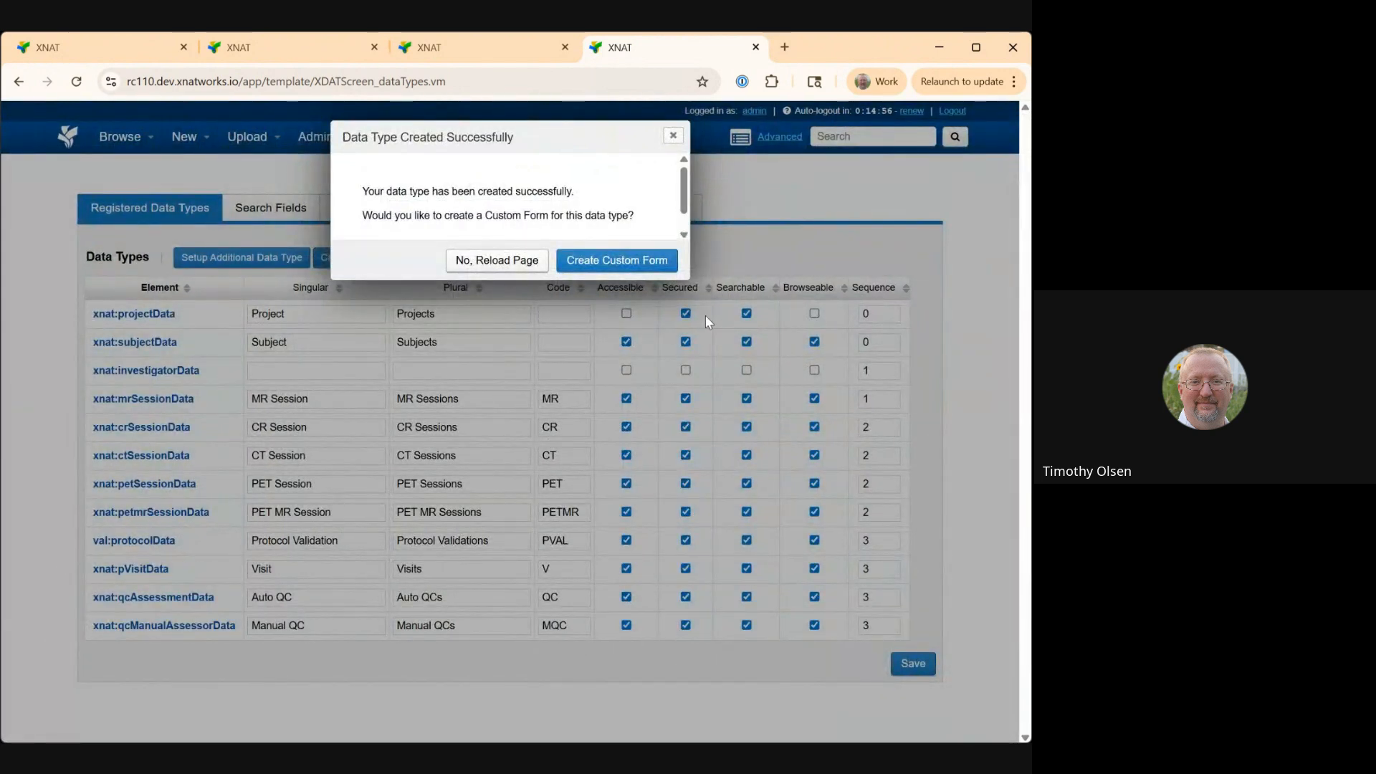
Choose to create a custom form for the data type, add a new form and title it Clinical Assessment 1.
click(629, 268)
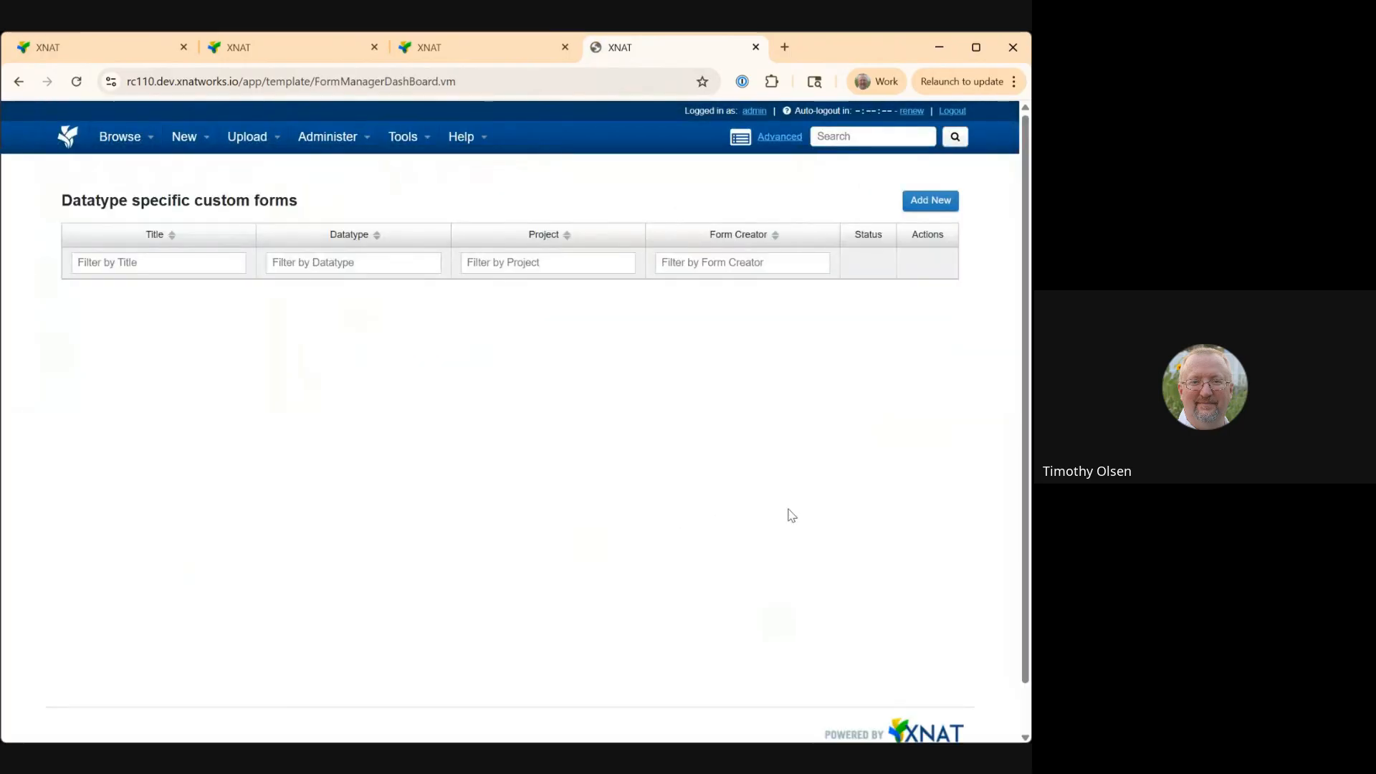
click(915, 206)
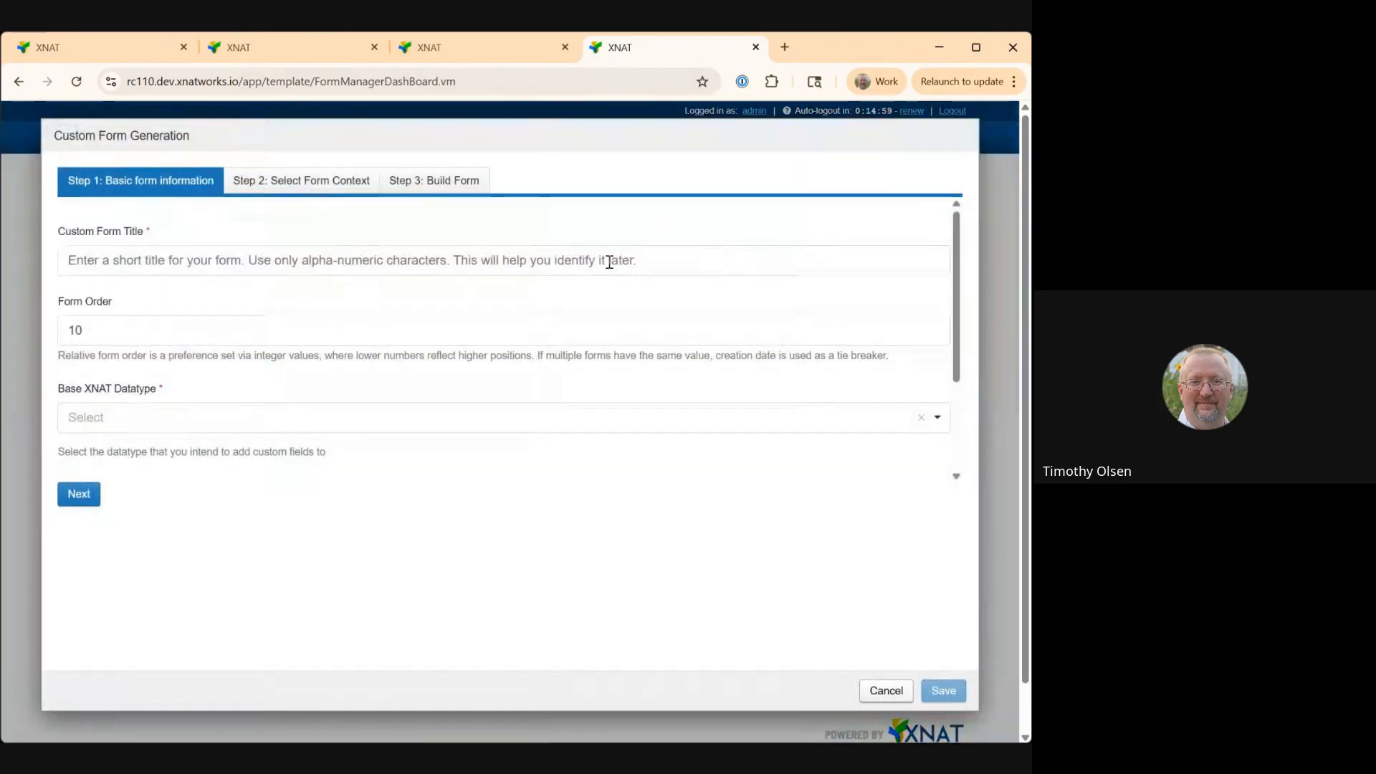
click(234, 263)
text(Cli)
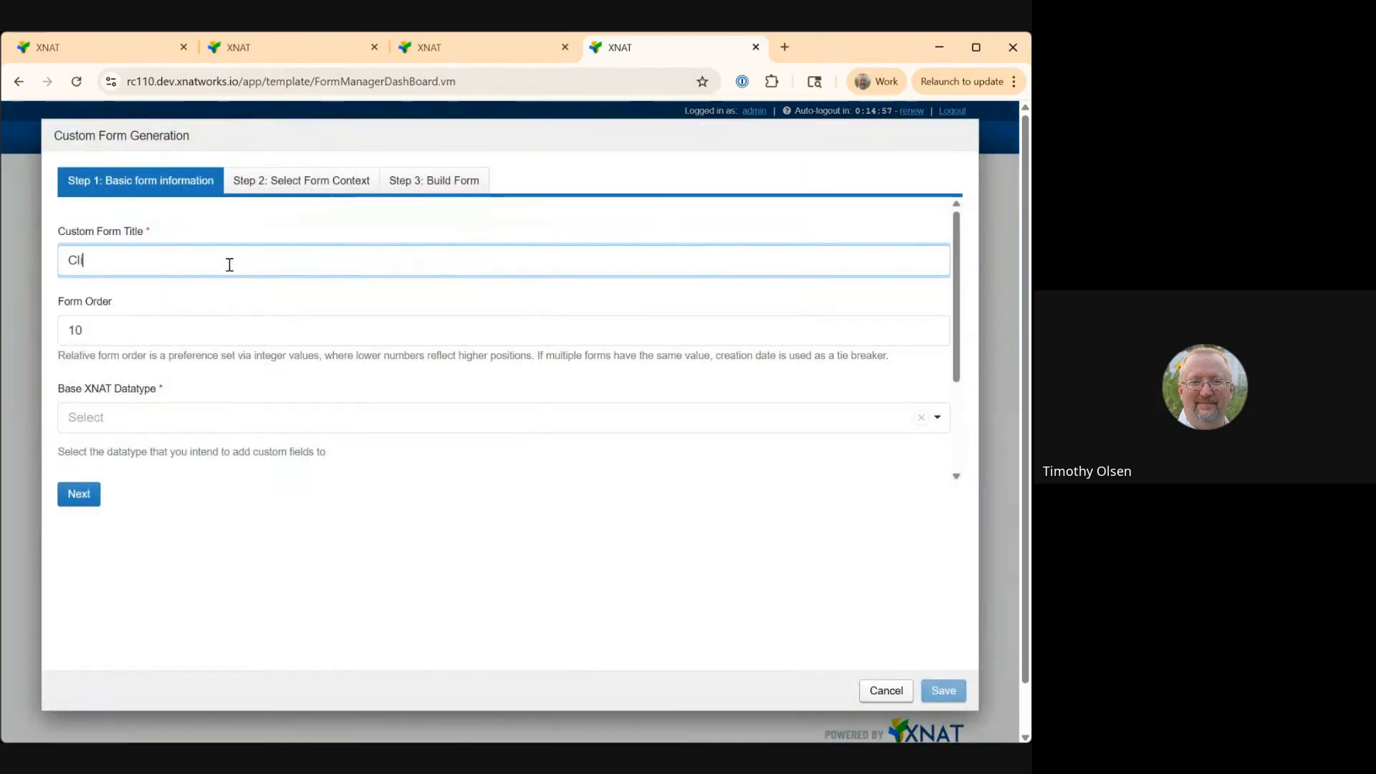
text(nical Assessme)
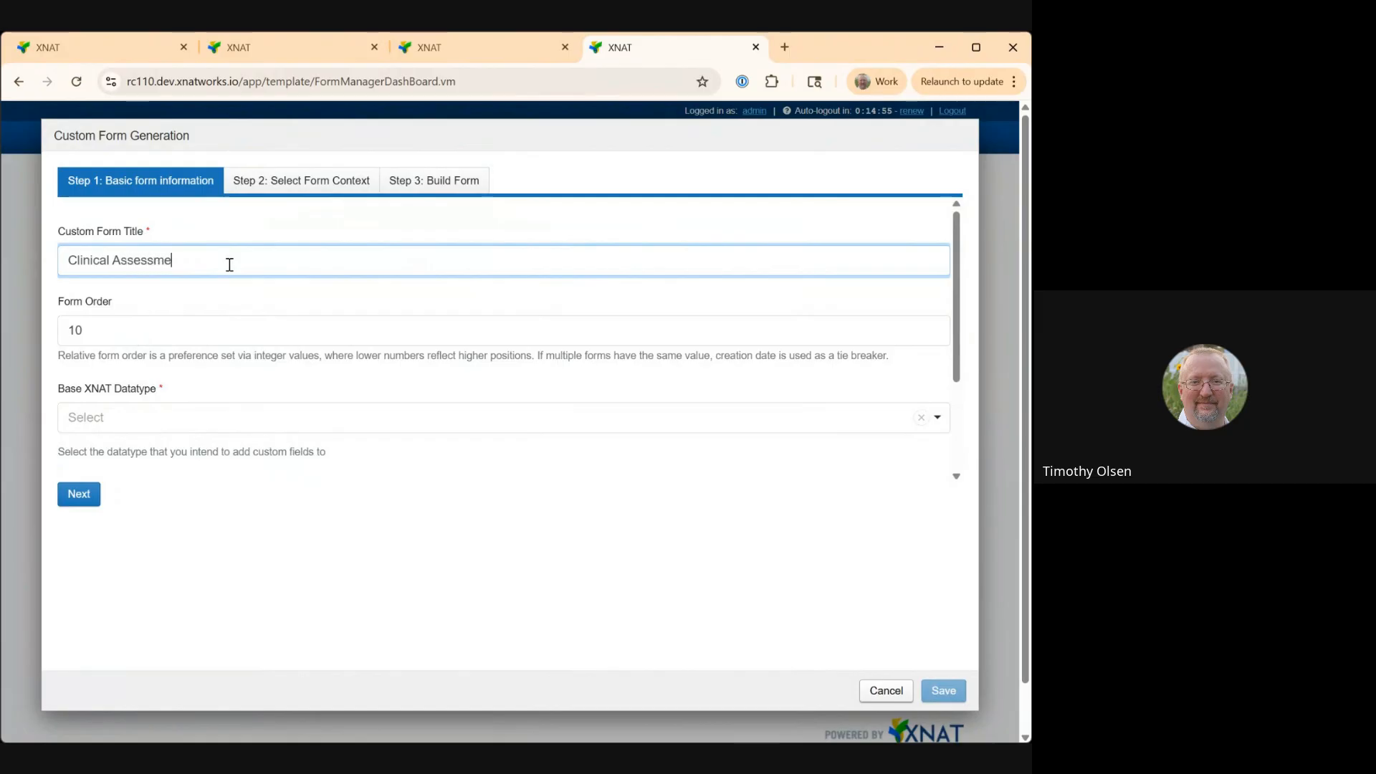
text(nt 1)
Select Clinical Assessment 1 as the base datatype, keep the form site-wide, and move to building the form.
click(208, 419)
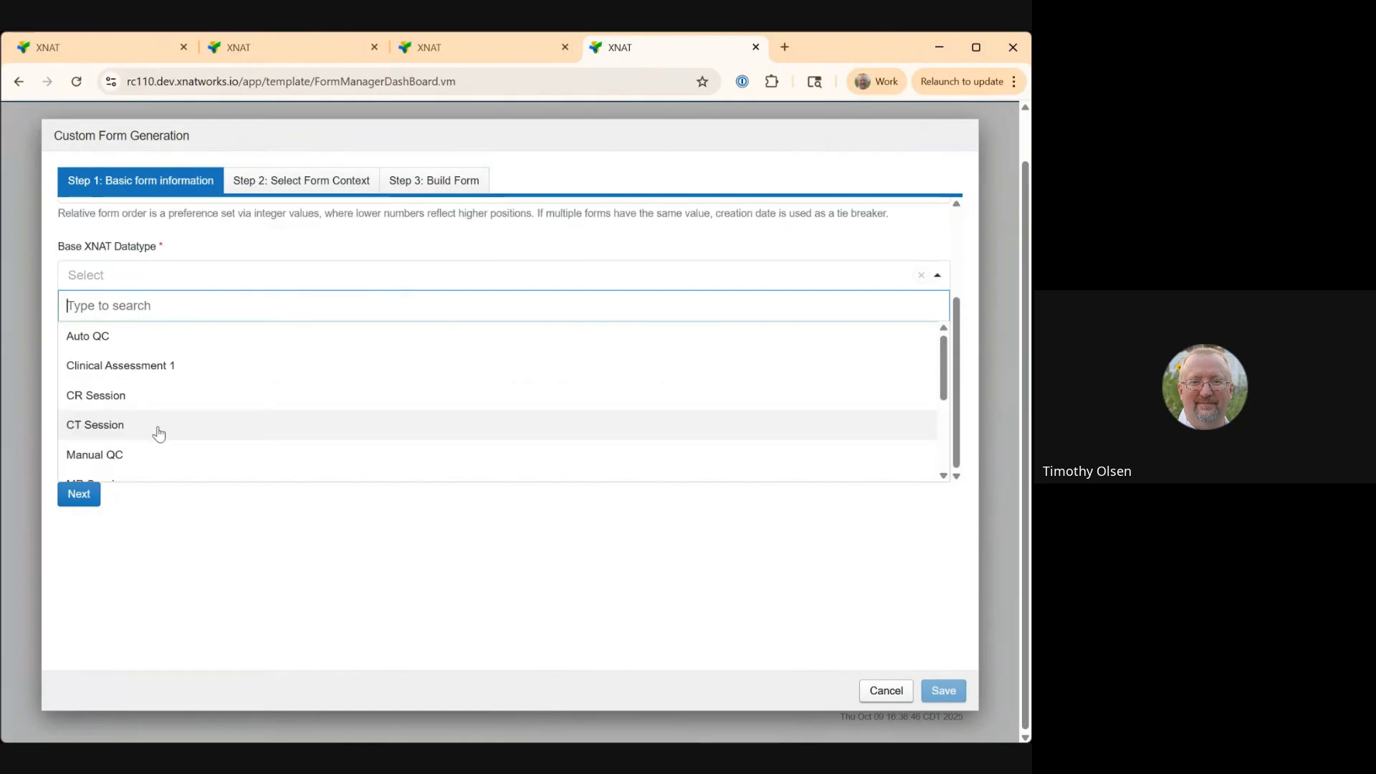
click(169, 366)
click(79, 495)
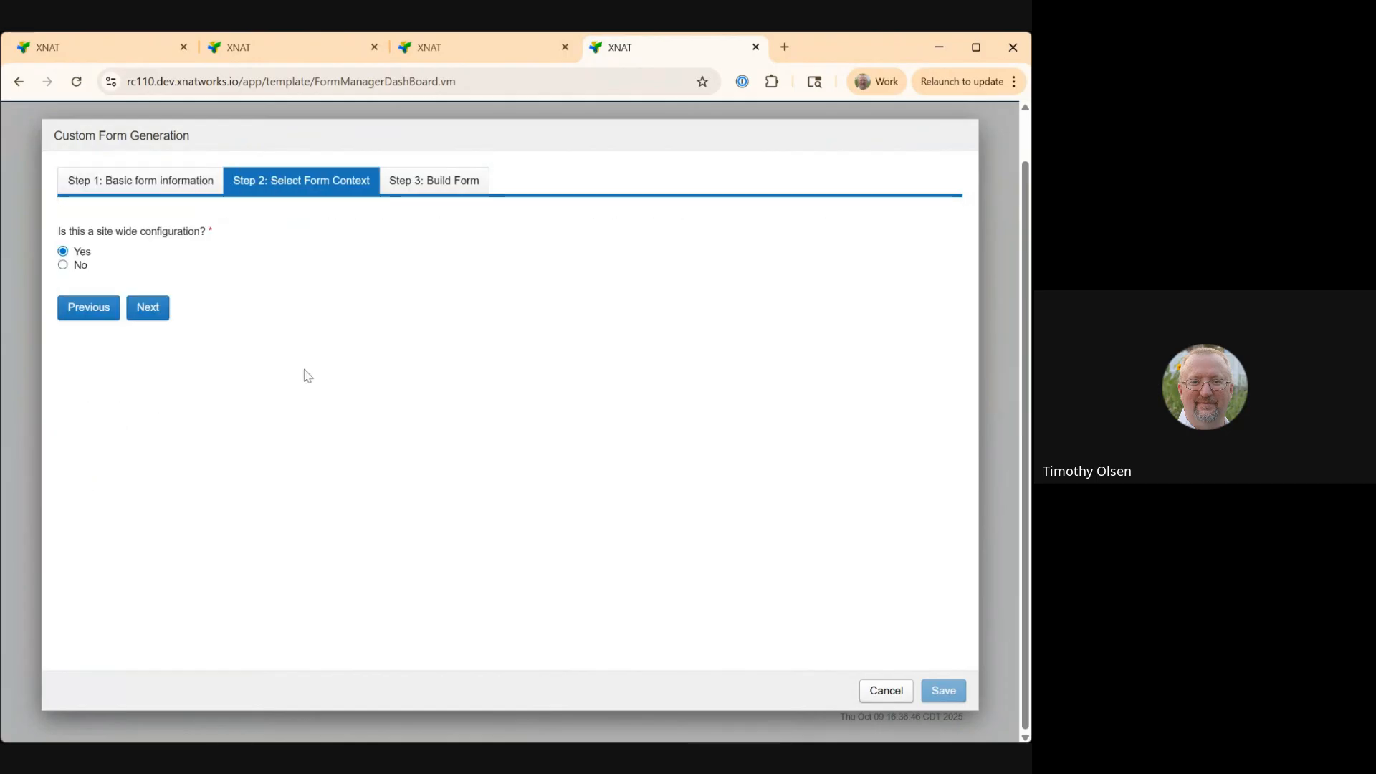
click(132, 305)
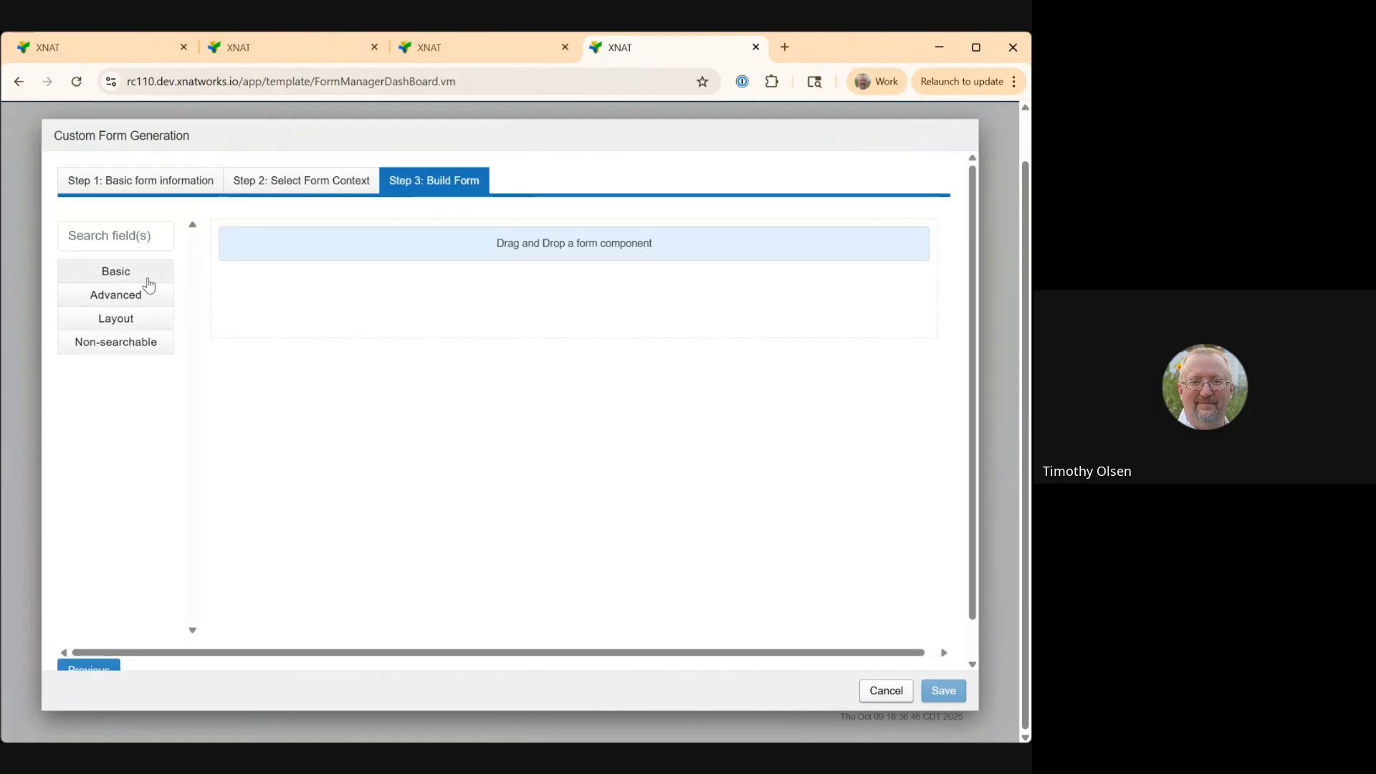
Add a Number field and a Text Field component to the form and save the custom form.
click(143, 276)
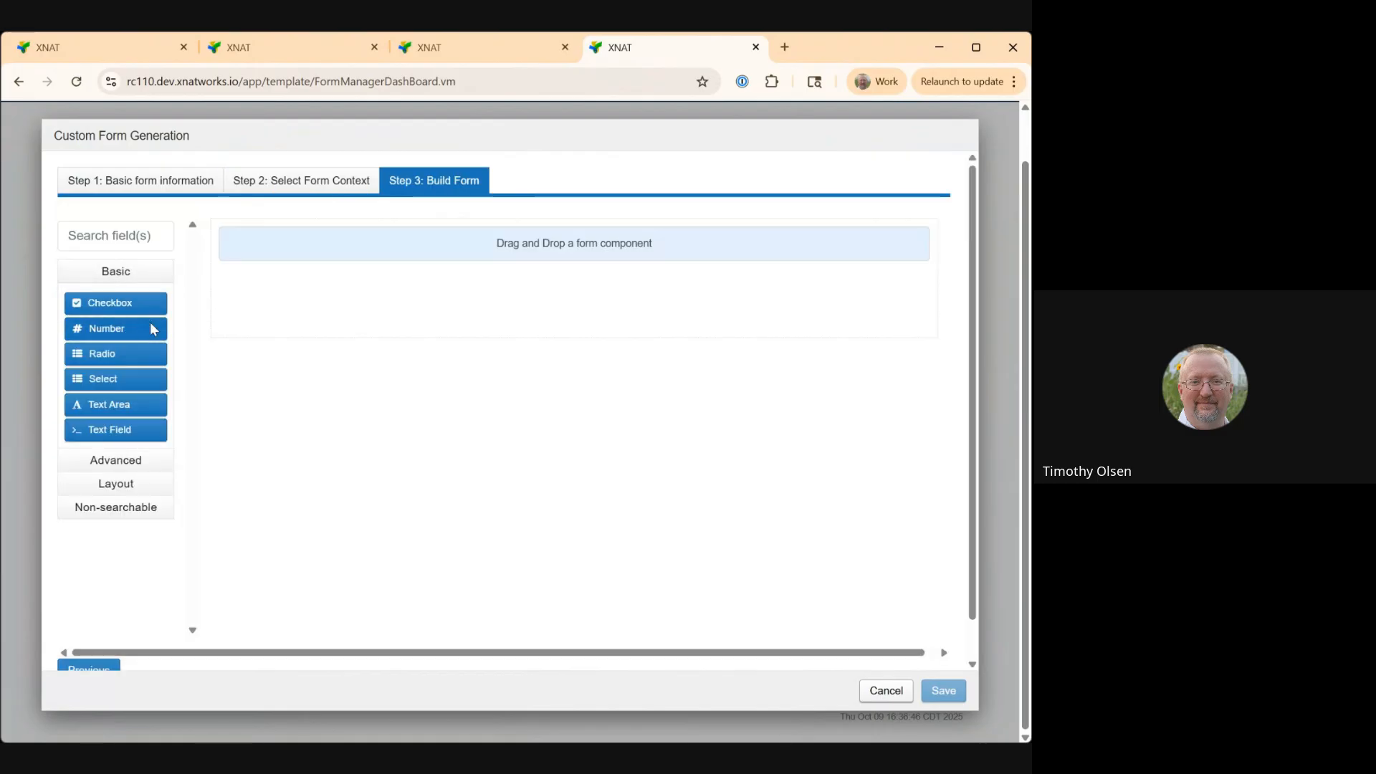
drag(153, 329, 324, 294)
click(546, 320)
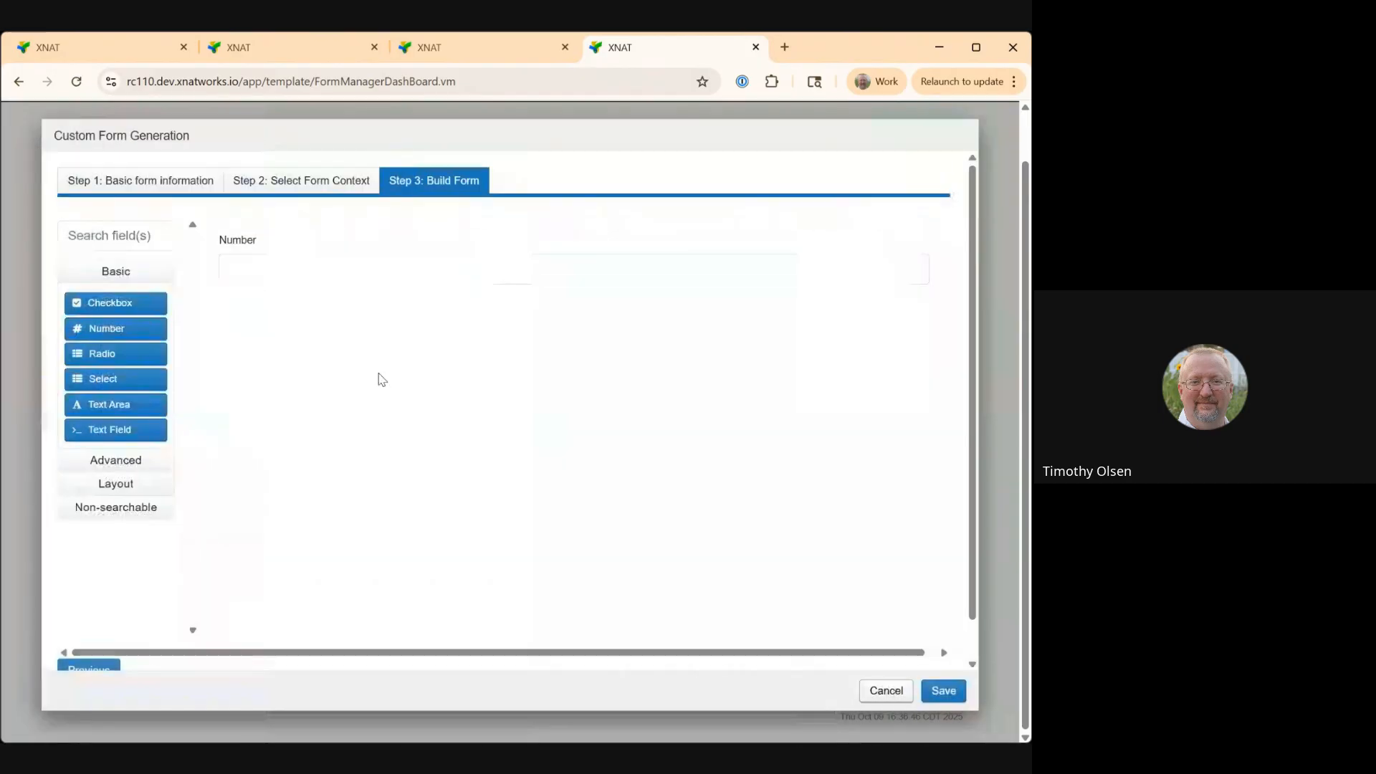
drag(138, 427, 333, 341)
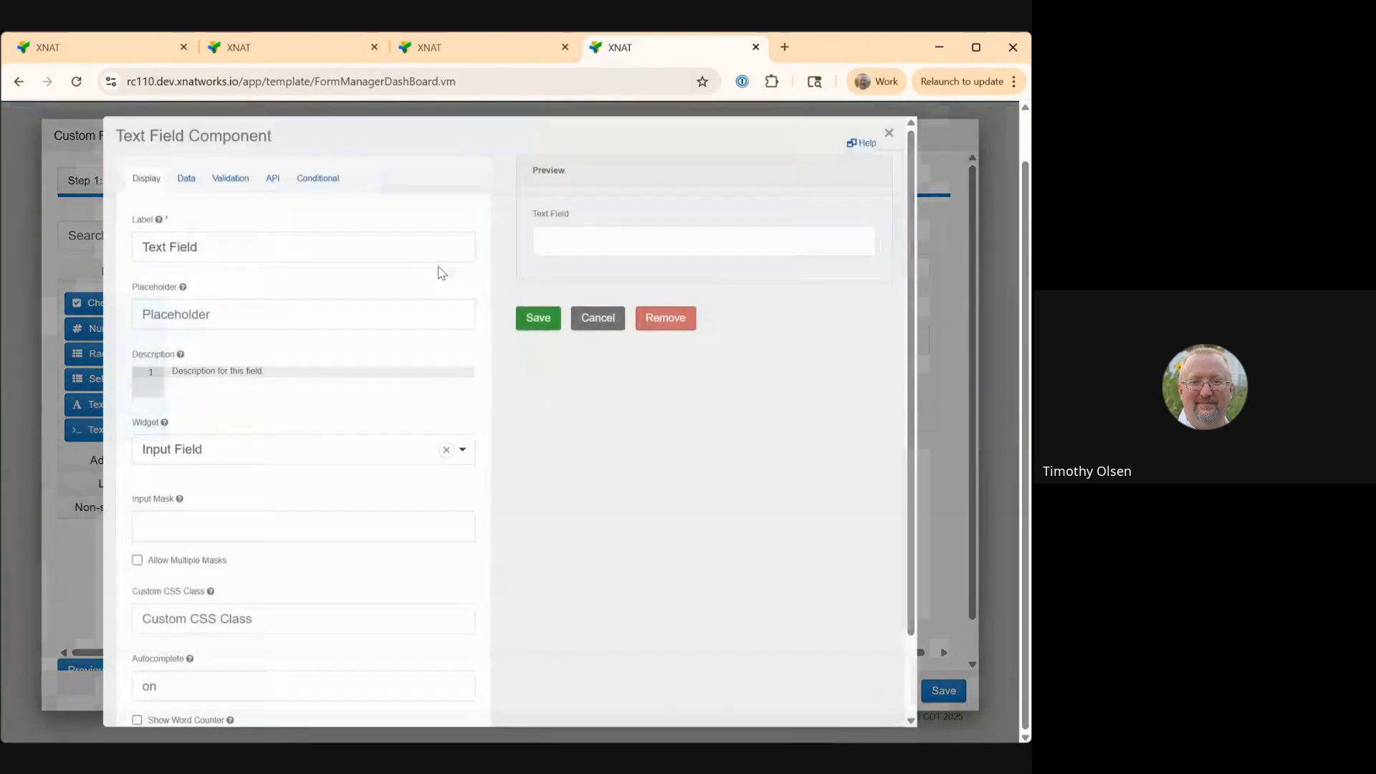
click(536, 318)
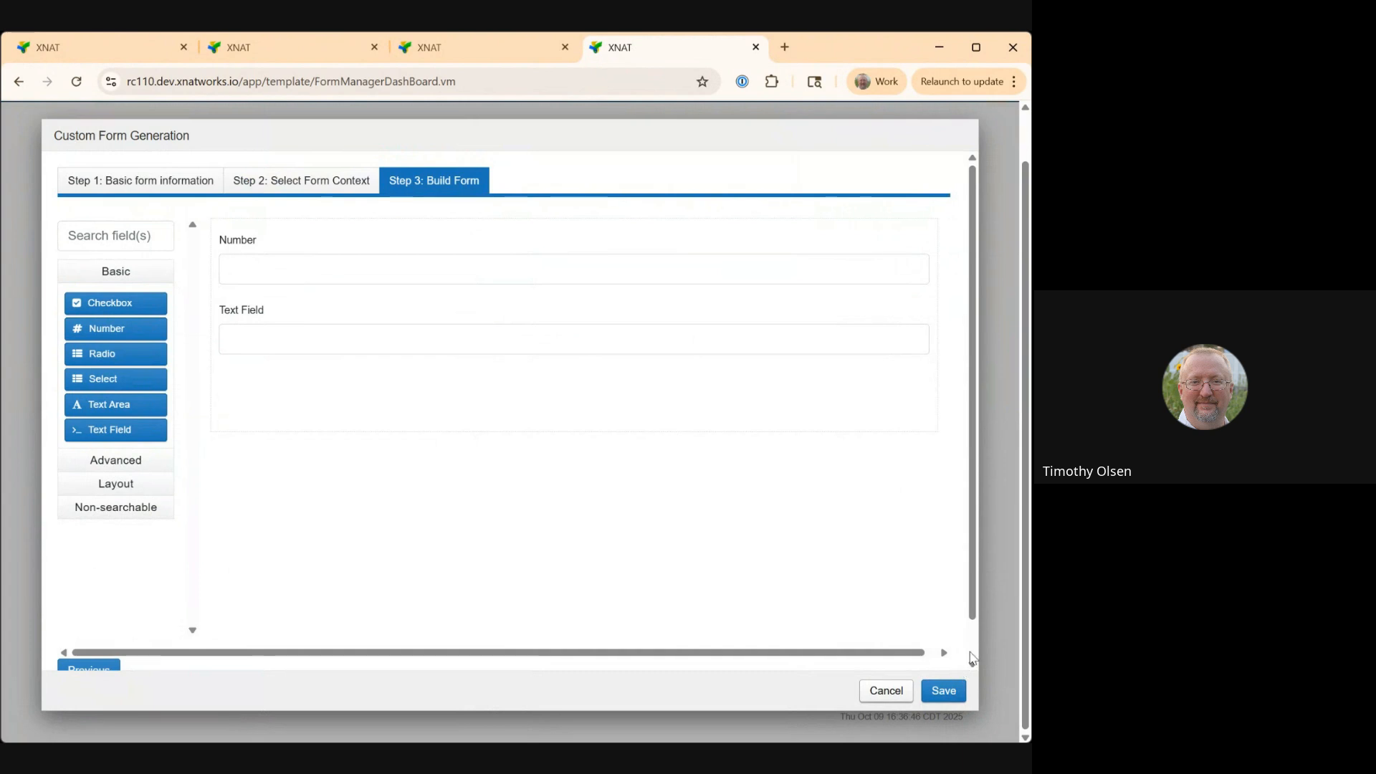
click(957, 690)
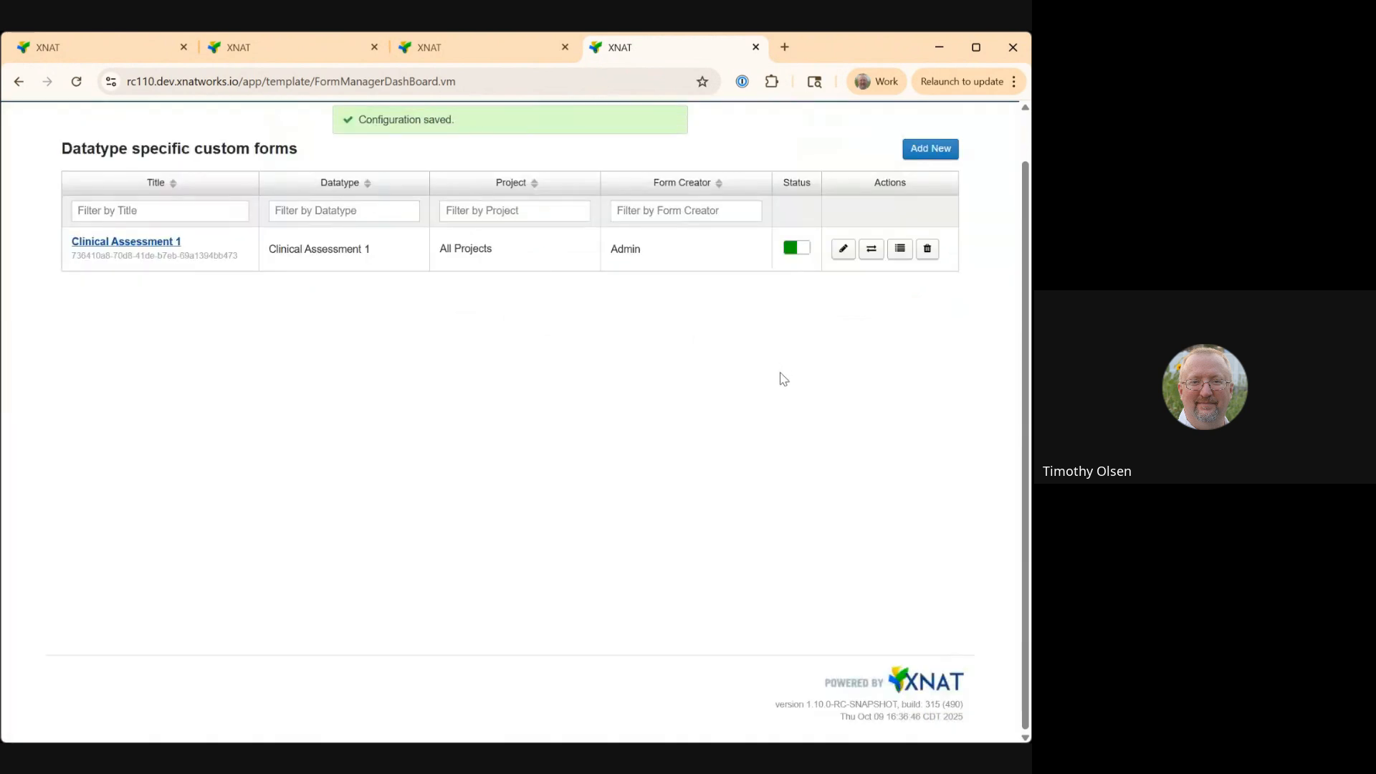
Start a new Clinical Assessment 1 experiment for Sample Project 01, subject 1234.
scroll(784, 379, up, 1)
mouse_move(191, 143)
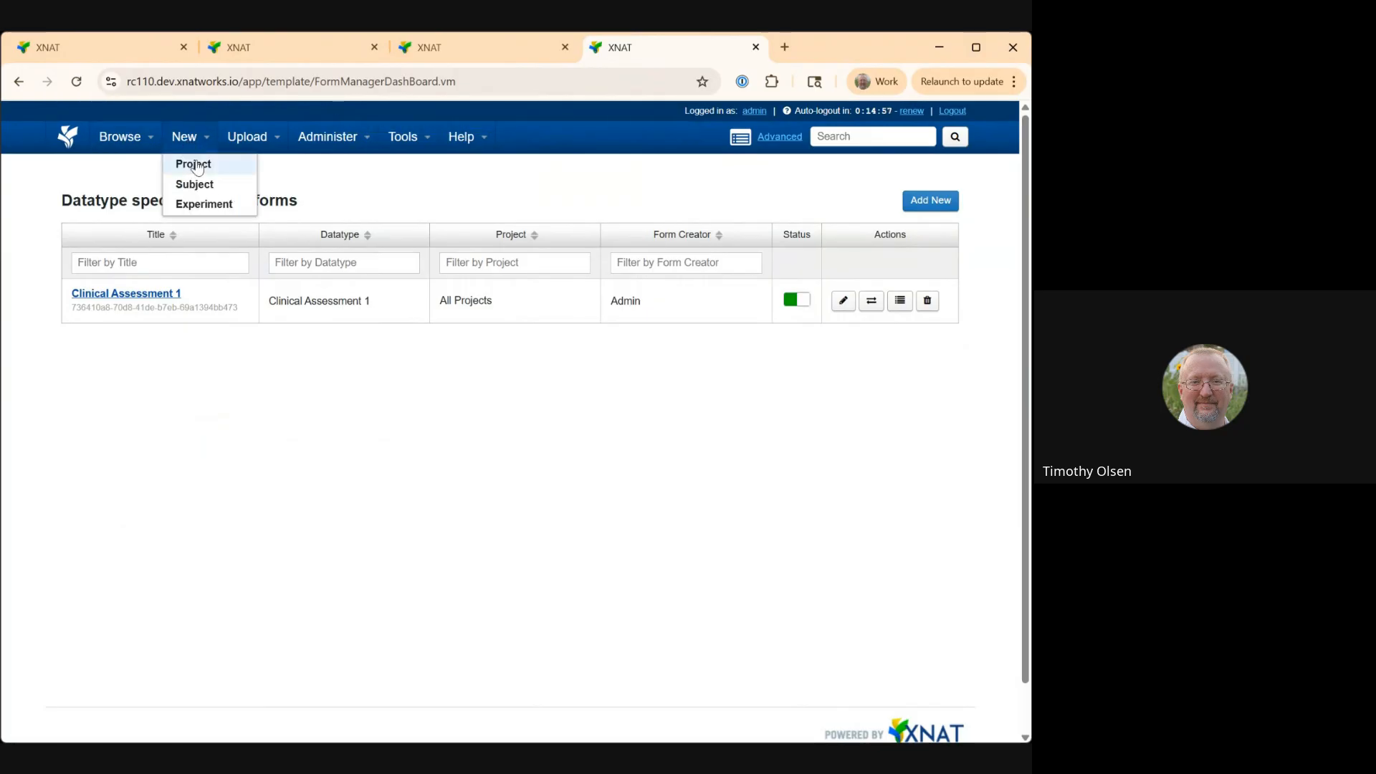
click(198, 206)
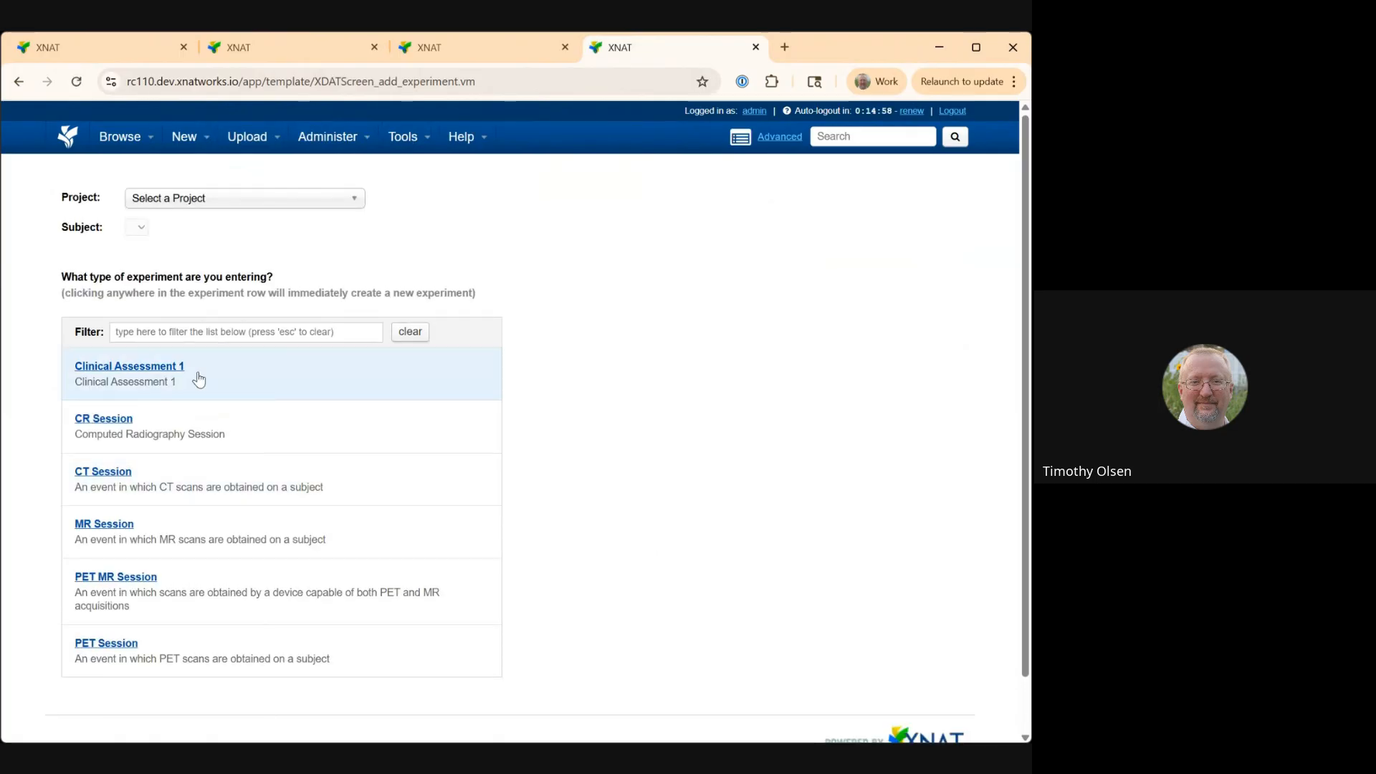
click(253, 204)
click(247, 237)
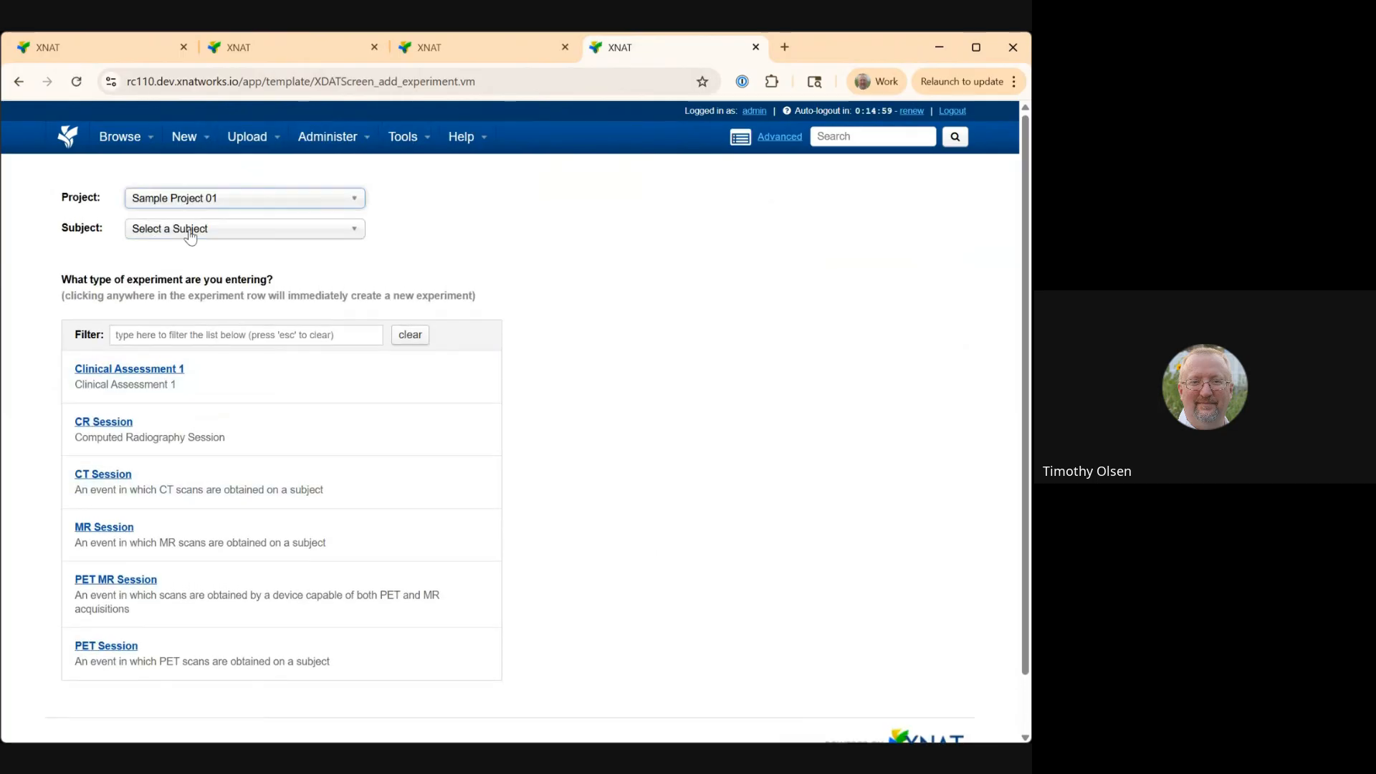
click(191, 231)
click(194, 269)
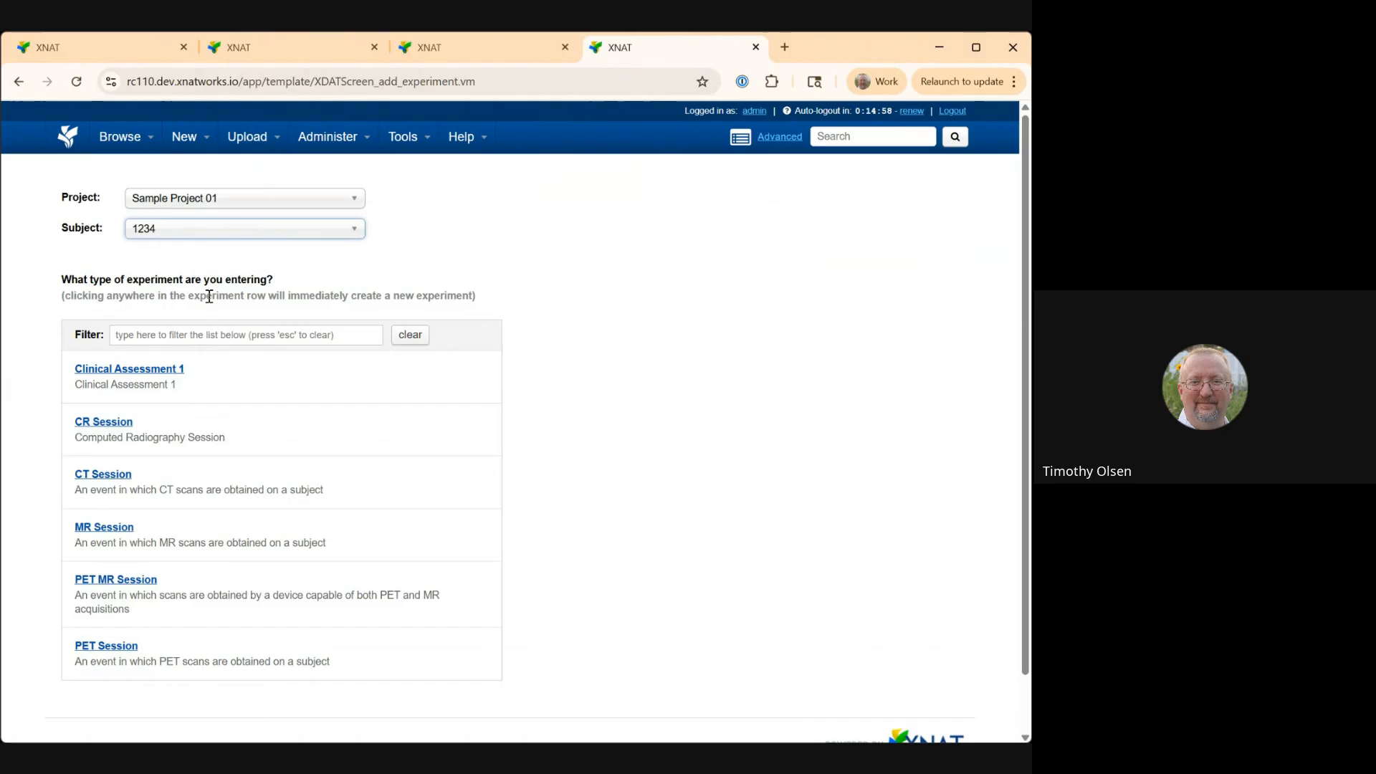
click(381, 398)
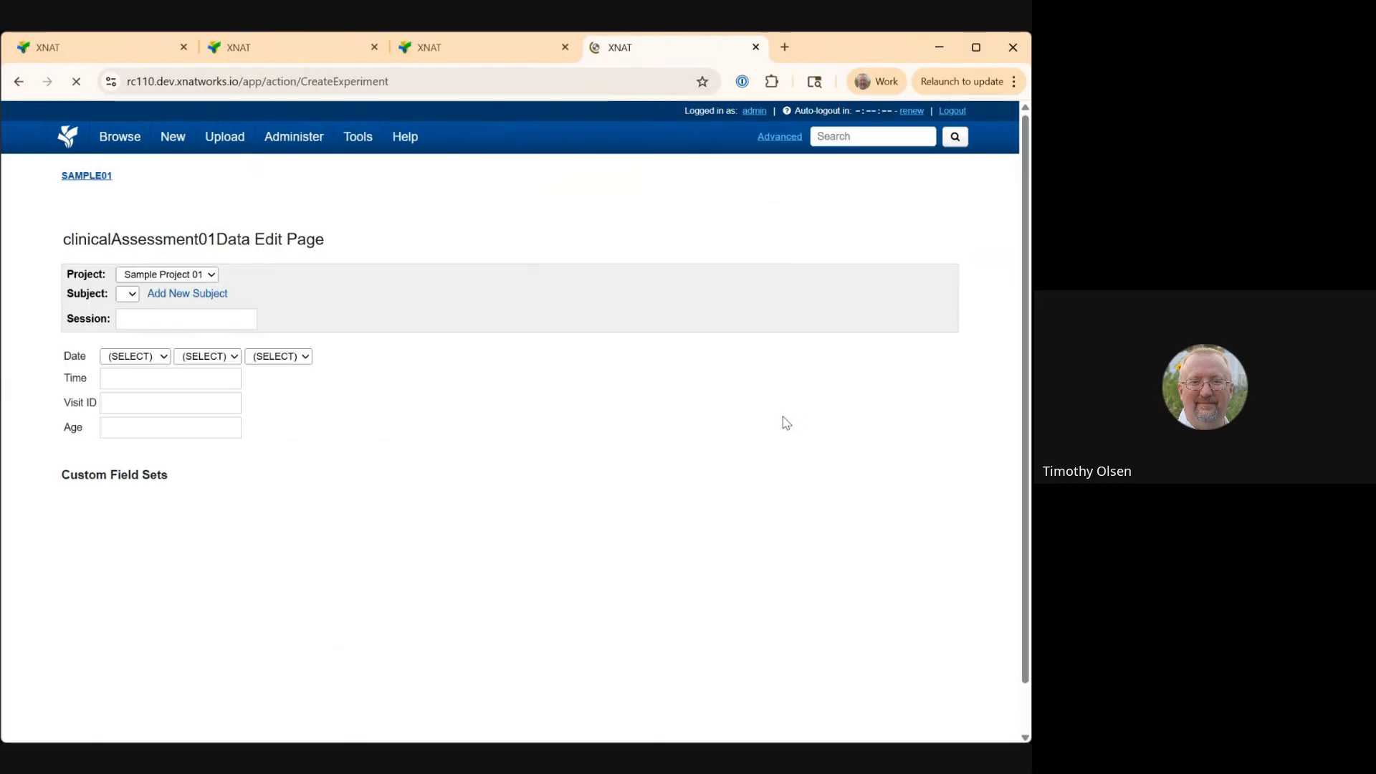
Enter 1234_CLIN_1 as the session label.
click(213, 326)
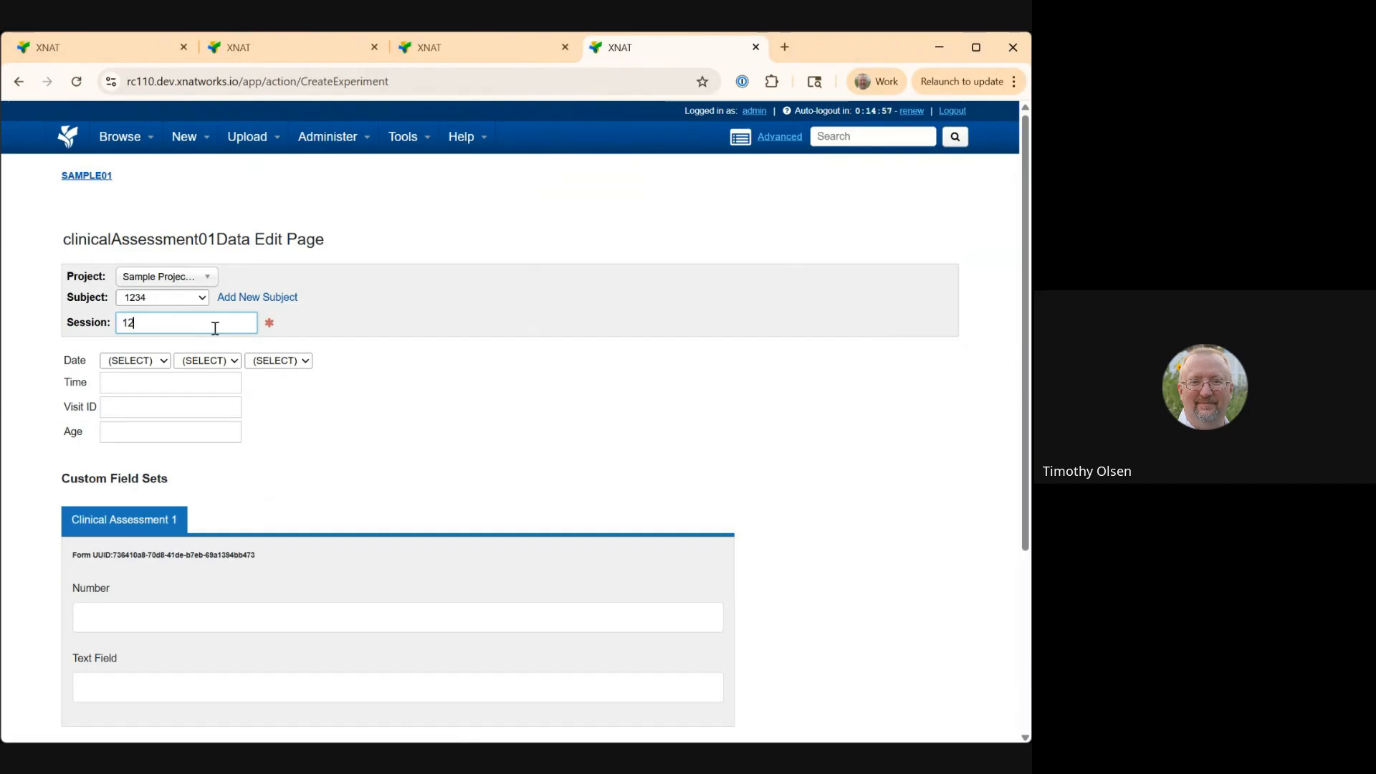
text(1234_CLIN_1)
click(484, 500)
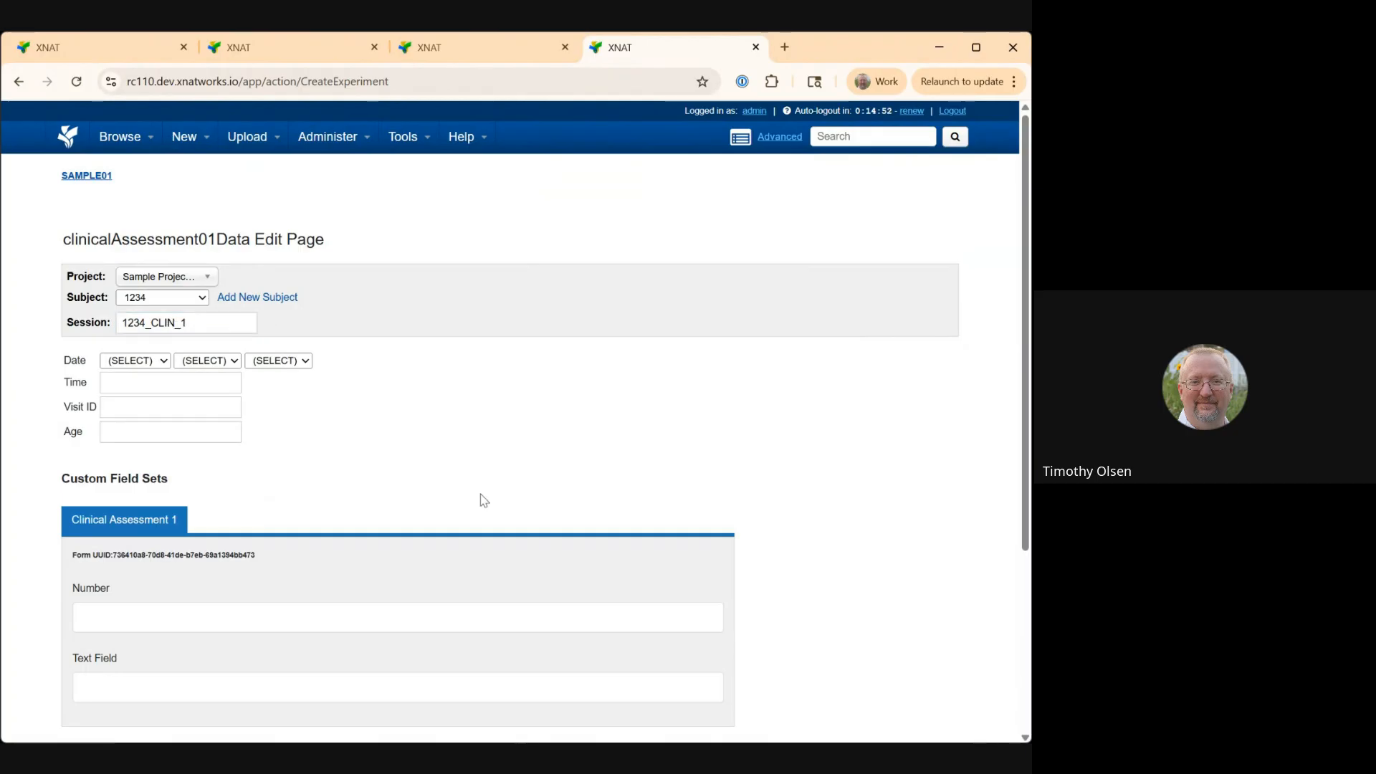
Set the assessment date to January 2, 2021.
click(151, 363)
click(158, 391)
click(244, 362)
click(222, 405)
click(260, 364)
click(271, 470)
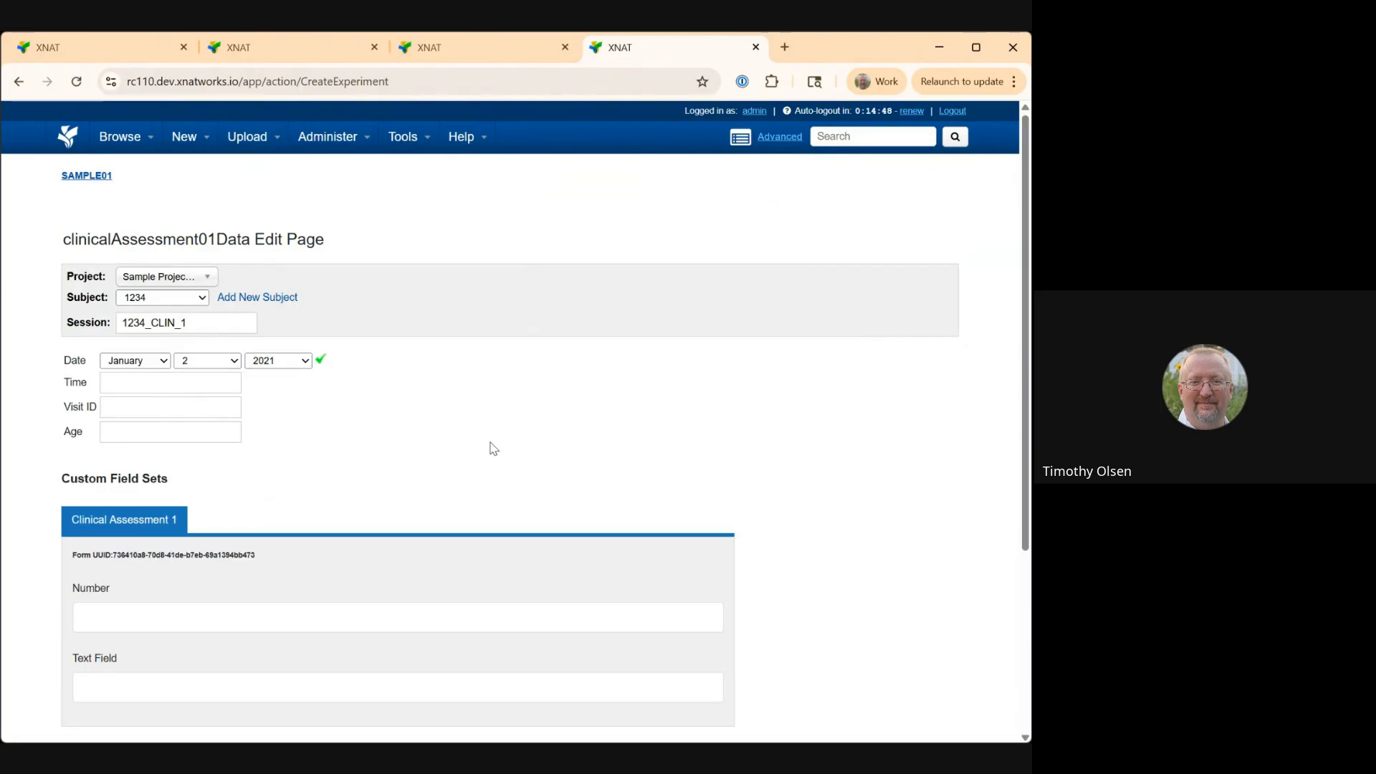
Fill in Number as 1 and Text Field as test, then submit the clinical assessment.
scroll(782, 429, down, 3)
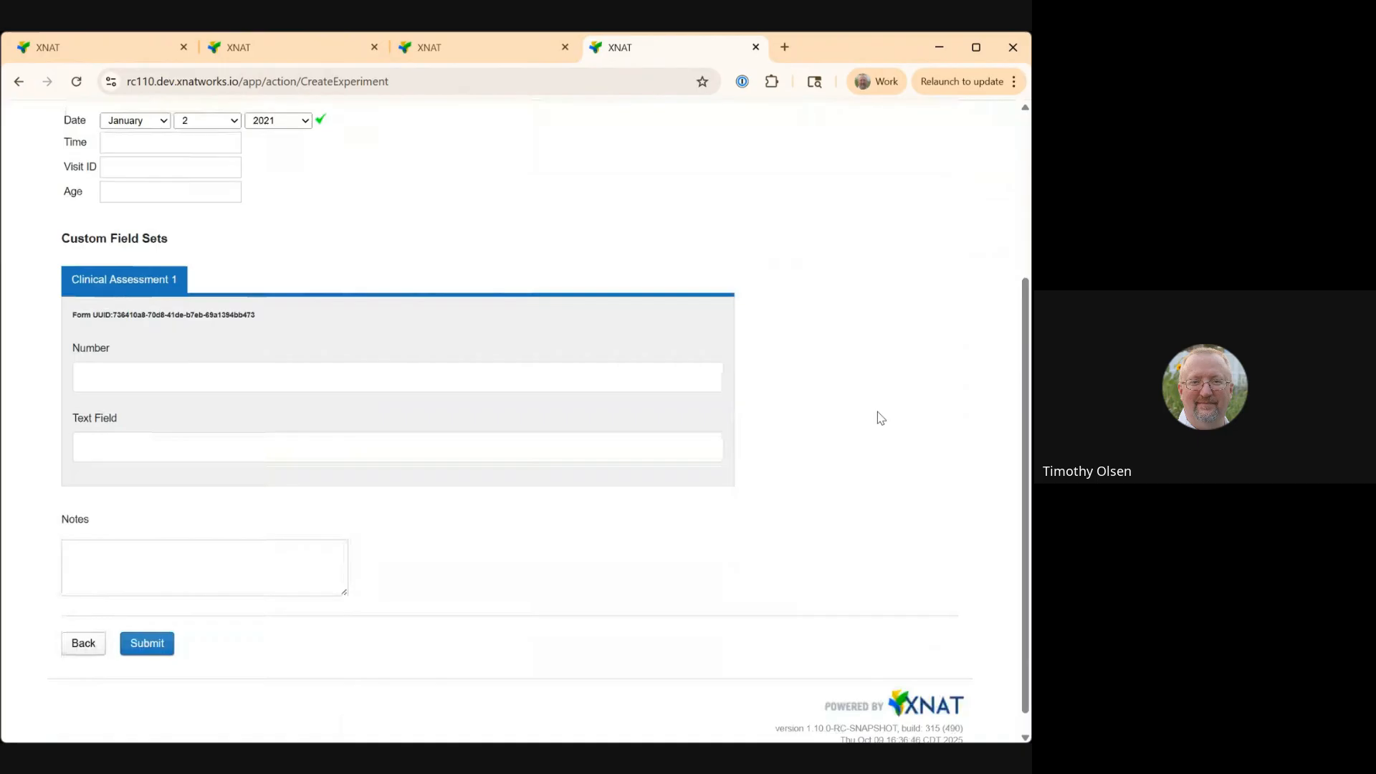
click(393, 381)
text(1)
click(345, 455)
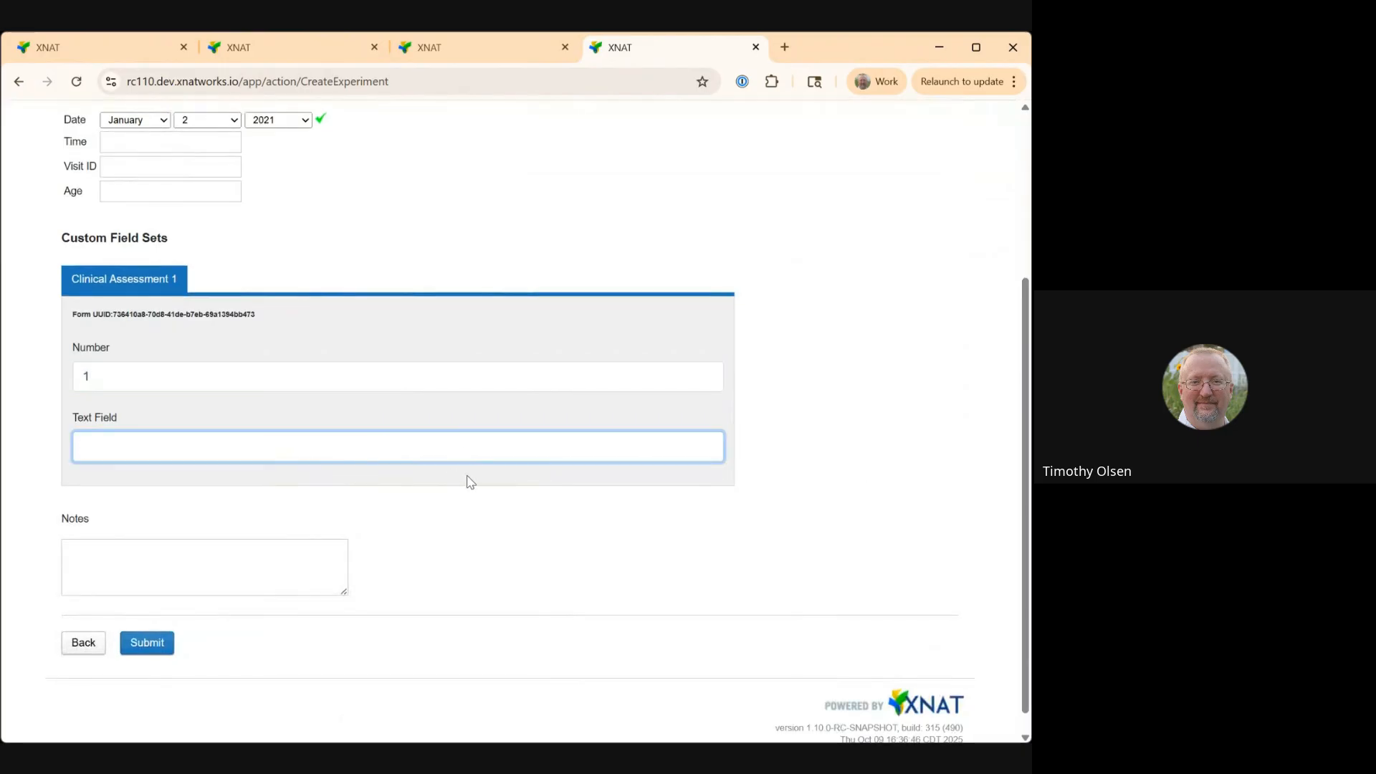
text(test)
click(151, 643)
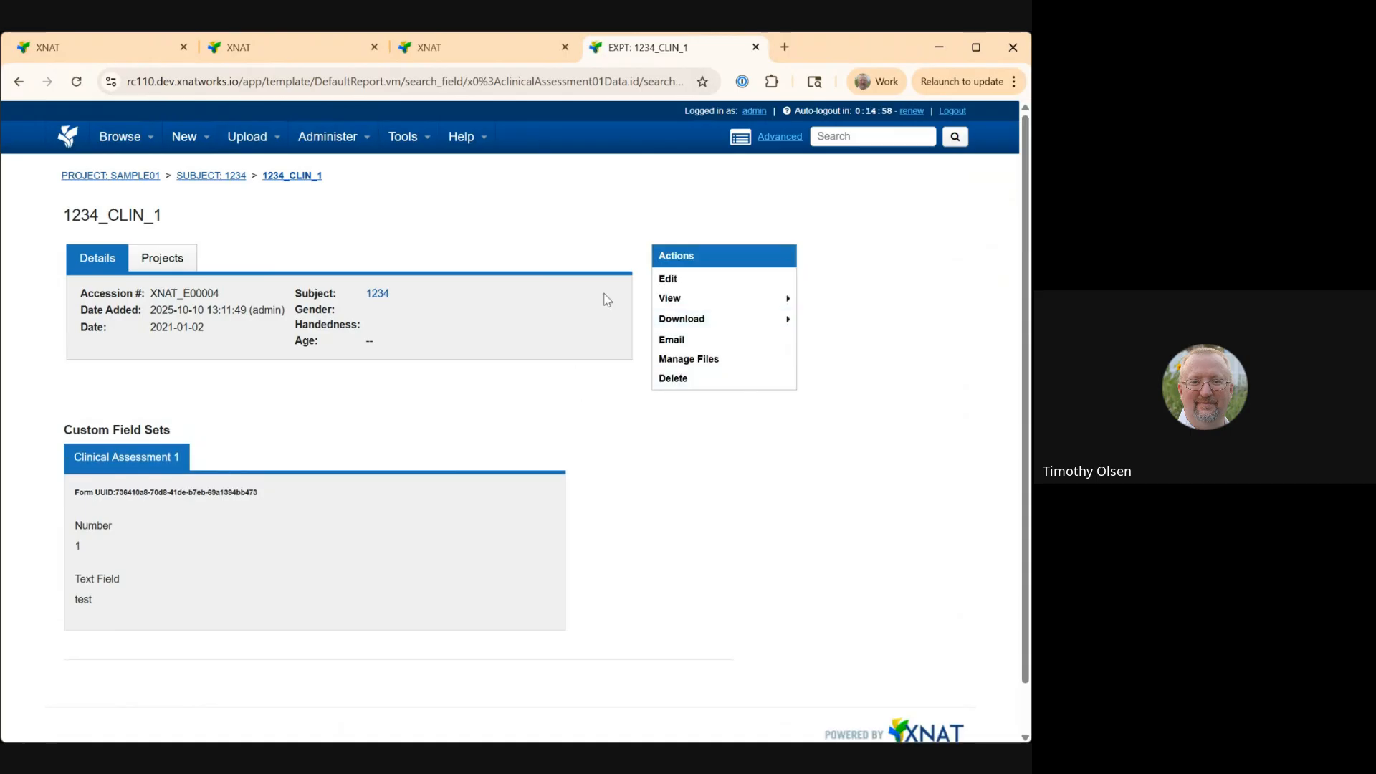
Open the experiment's file manager and close it.
click(676, 359)
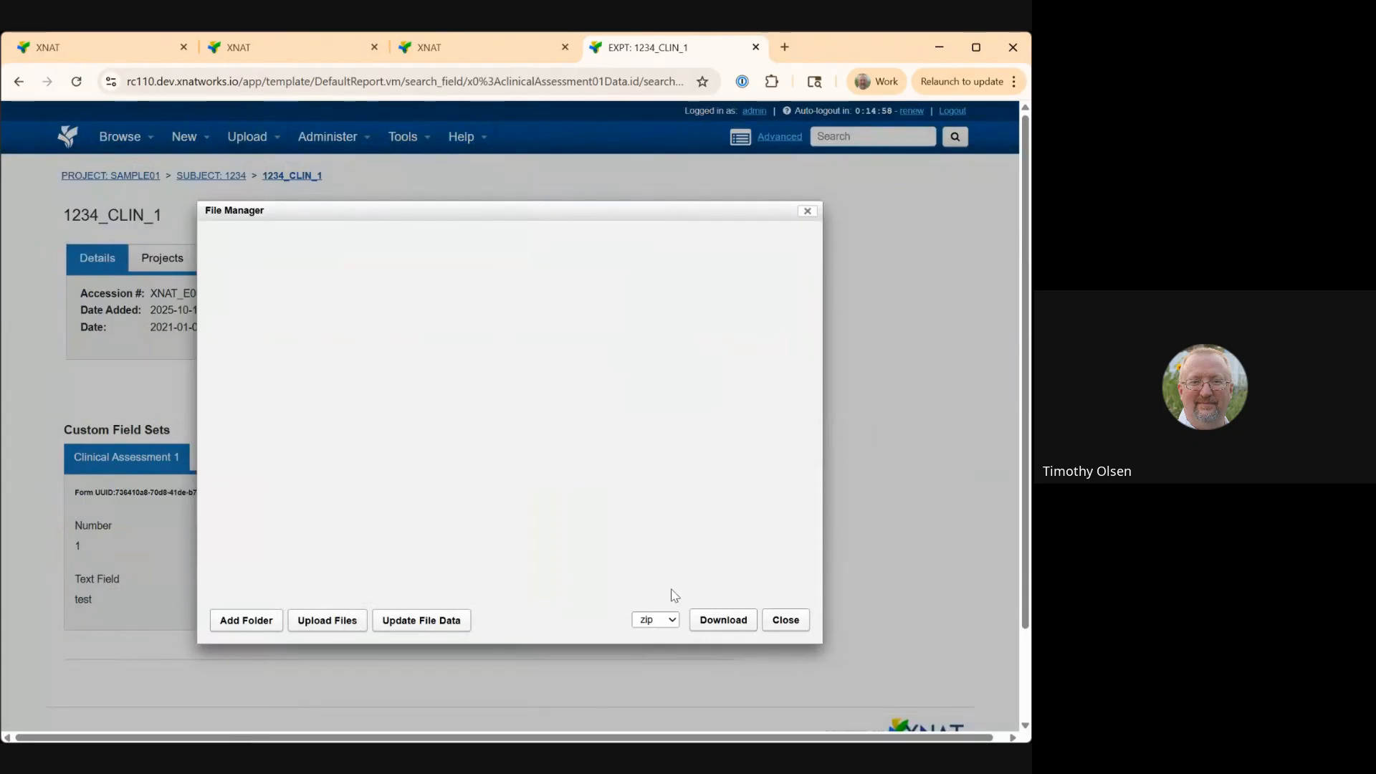
click(785, 619)
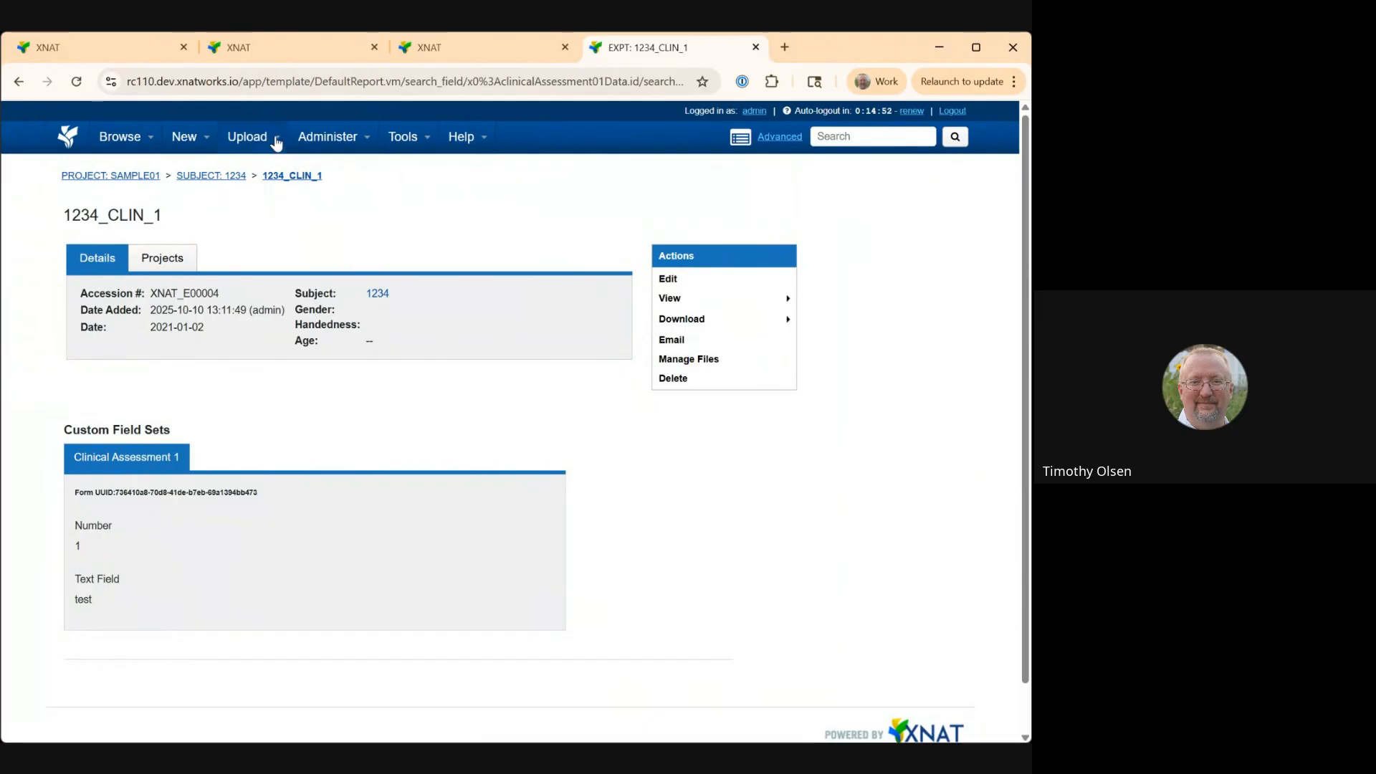
Open Data Types administration, start creating a new data type, and enter processing01 as its backend name.
mouse_move(308, 139)
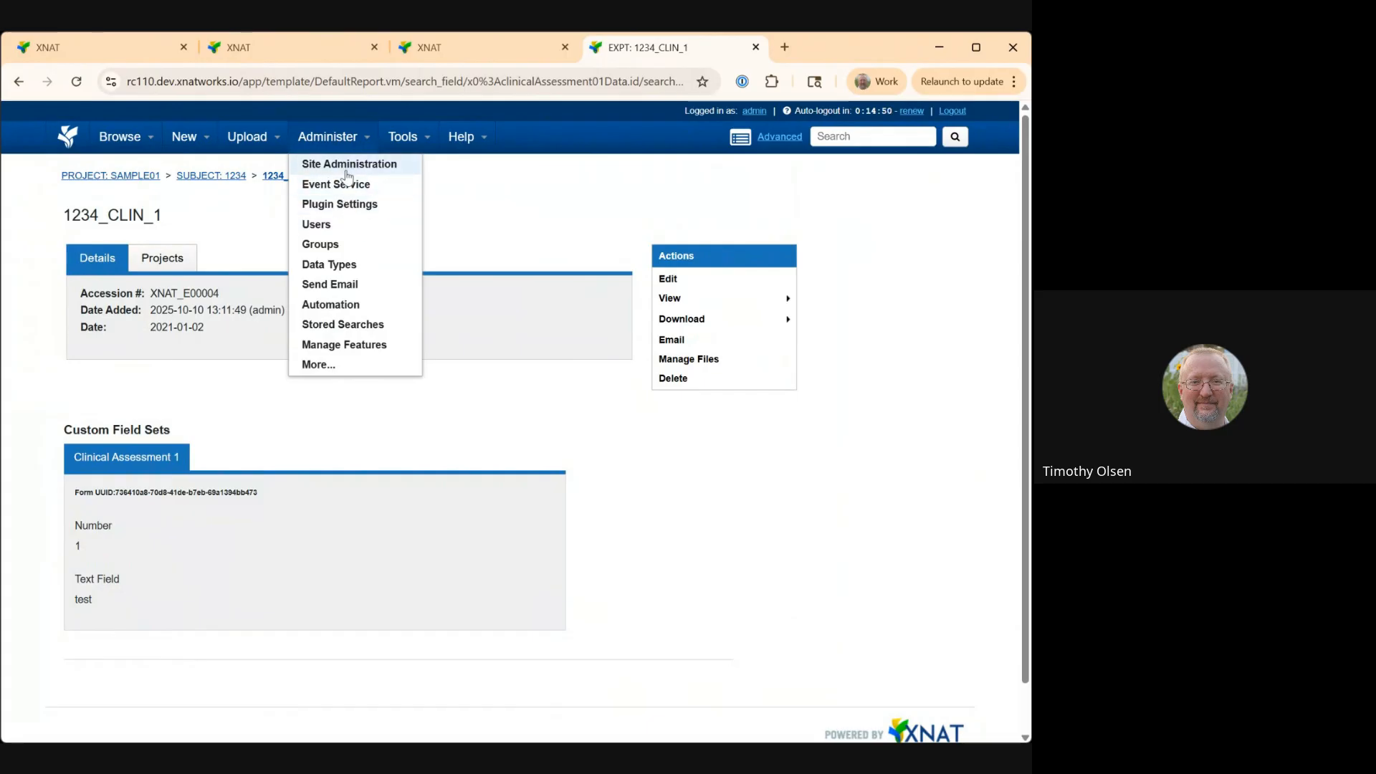
click(352, 264)
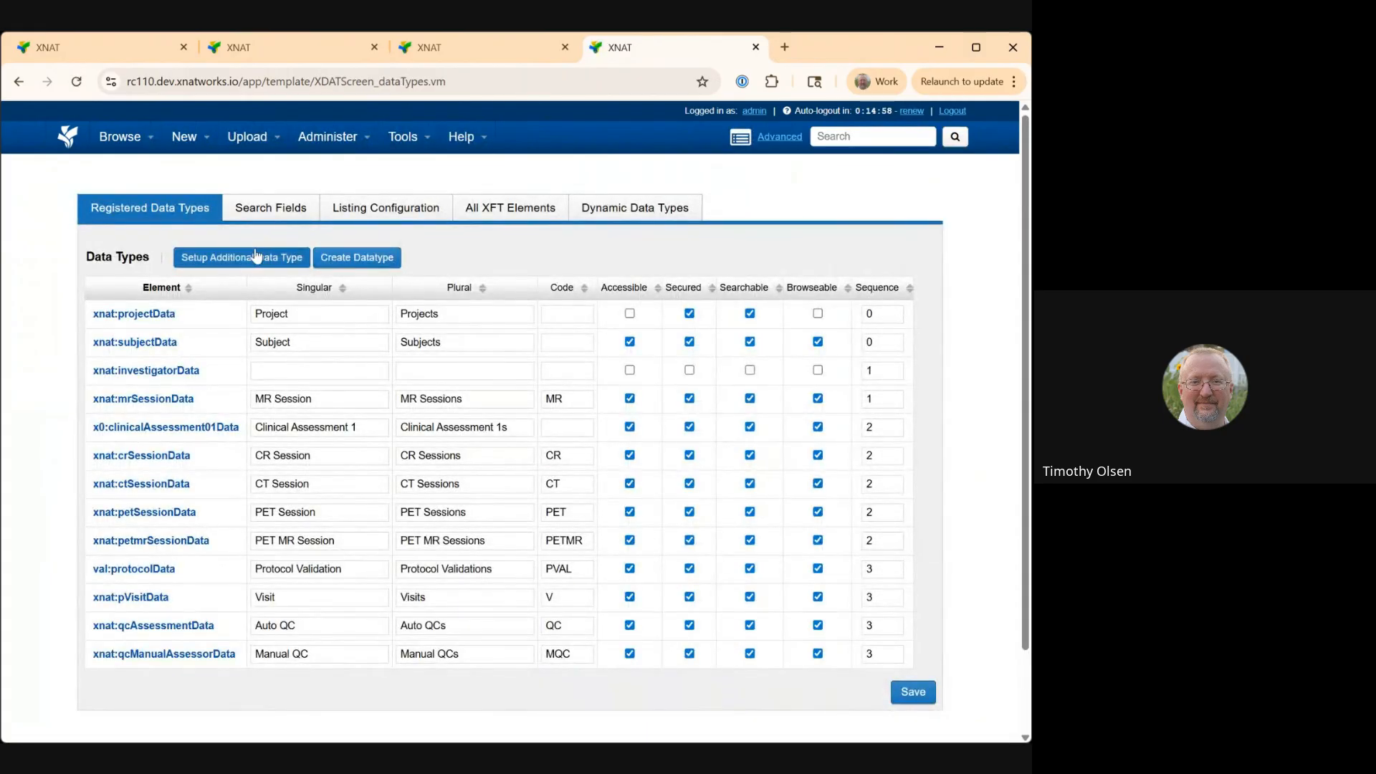
click(326, 259)
click(465, 217)
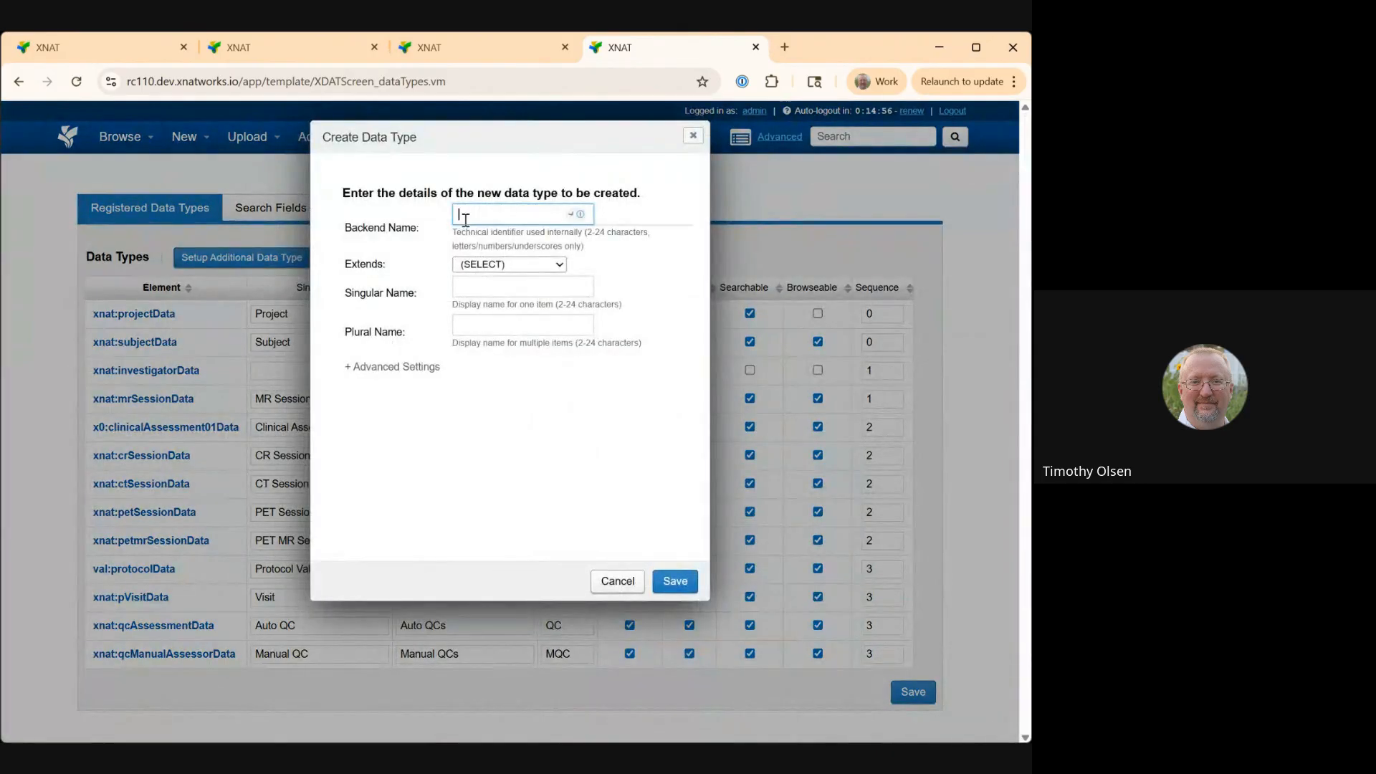
text(Imag)
key(BackSpace)
key(BackSpace)
key(BackSpace)
key(BackSpace)
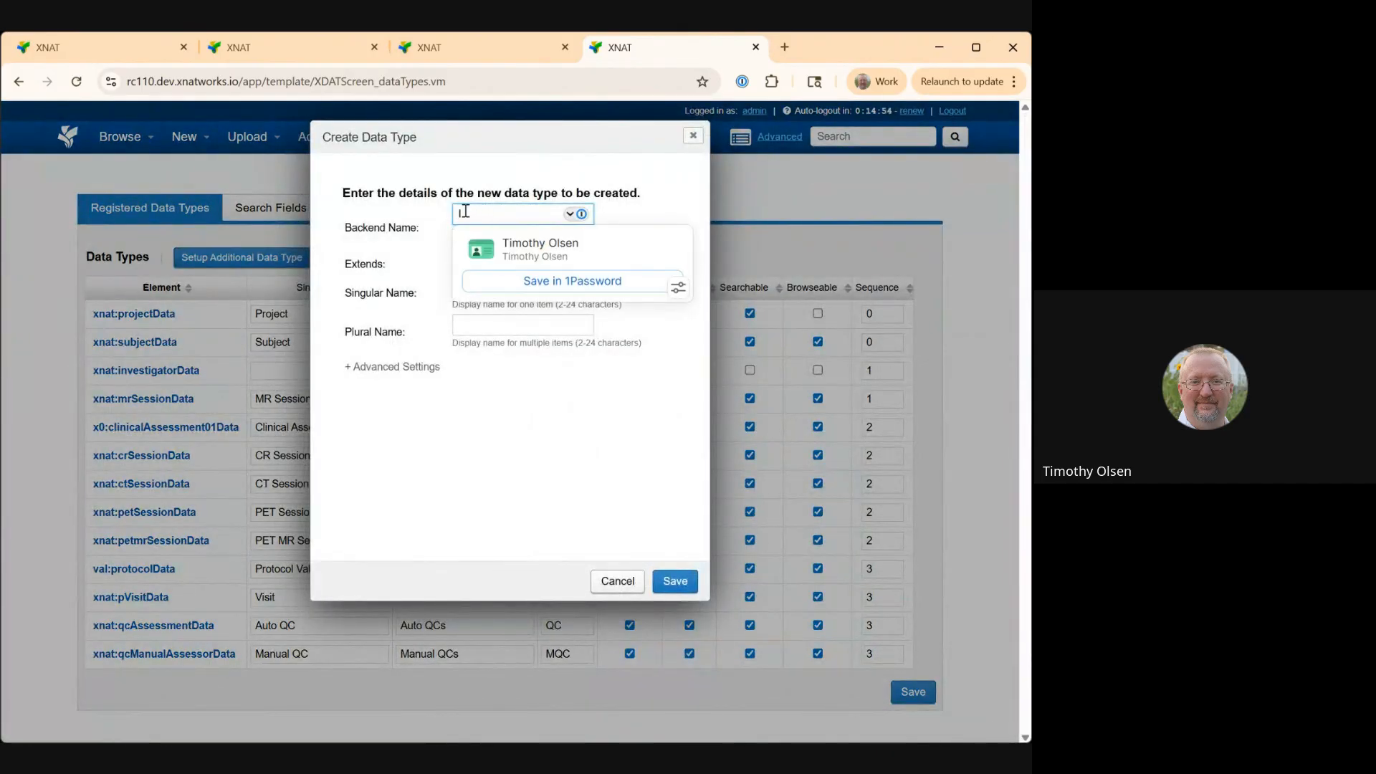
text(Imag)
key(BackSpace)
key(BackSpace)
key(BackSpace)
key(BackSpace)
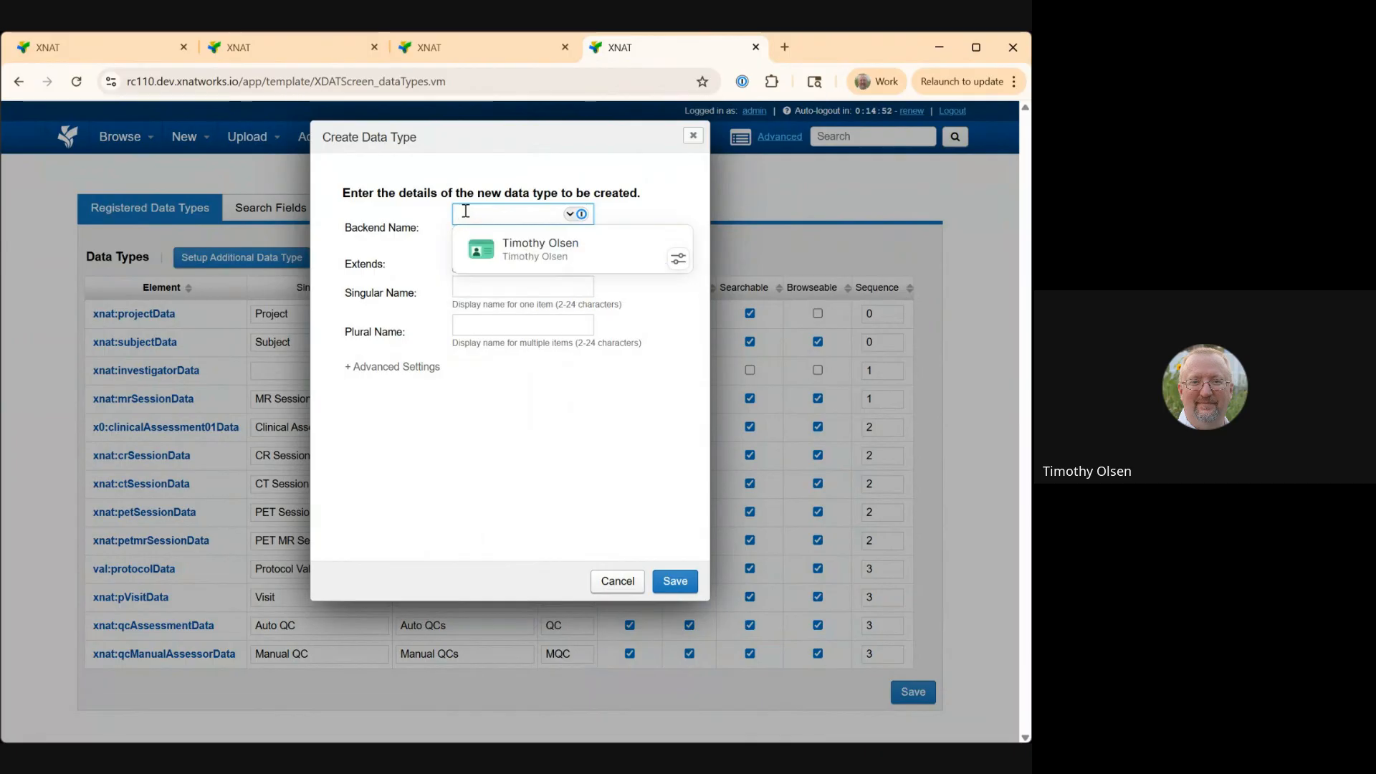
text(processing01)
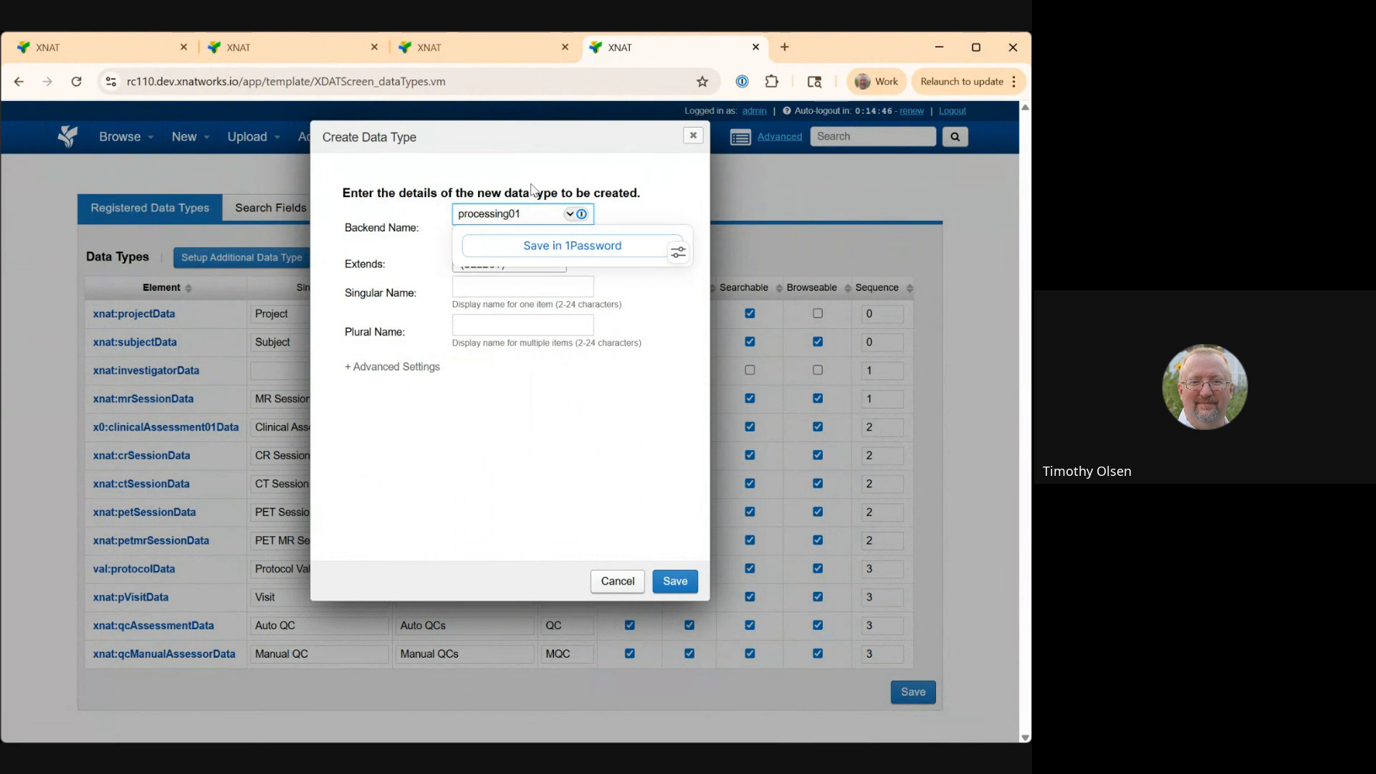
click(531, 188)
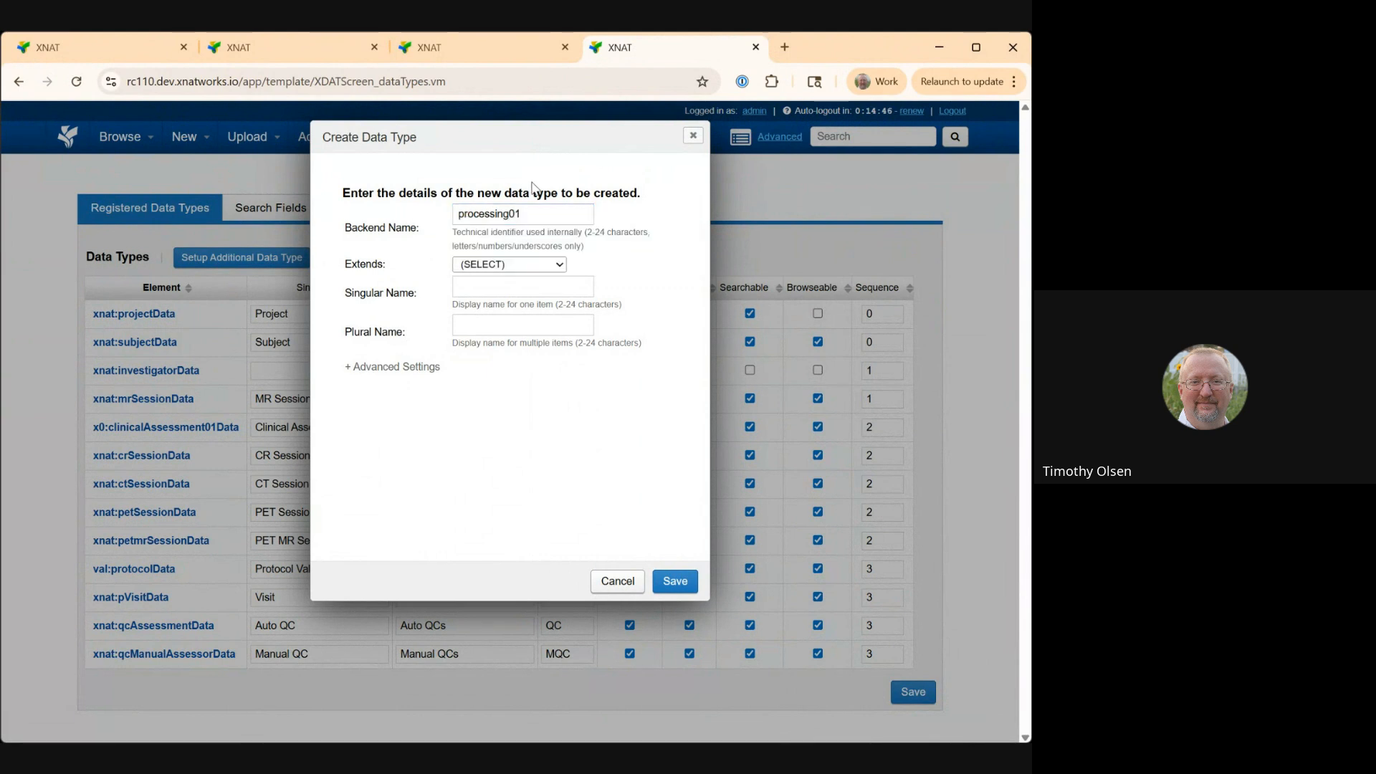
Make the data type extend imageAssessorData, with singular name Processing Results 01 and plural name Processing Results 01s.
click(516, 264)
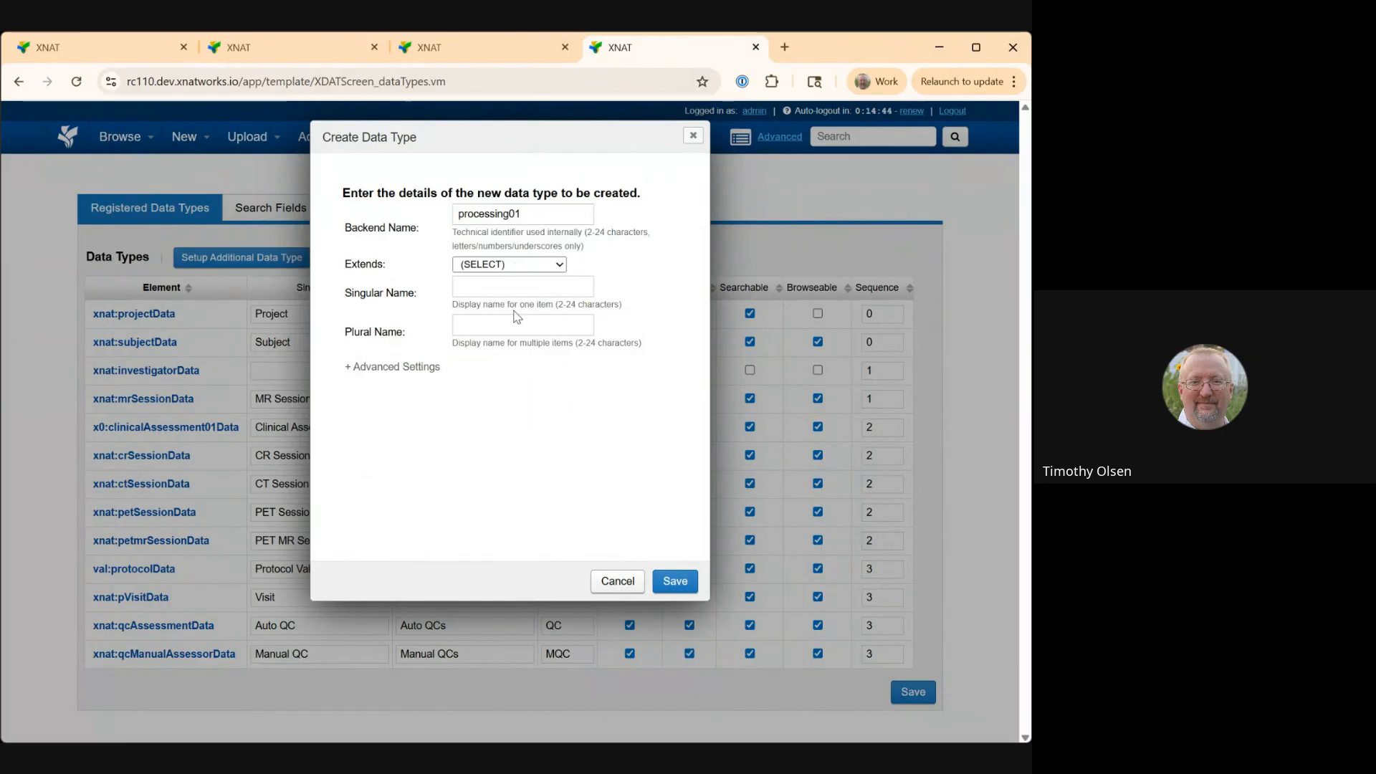
click(516, 316)
click(515, 288)
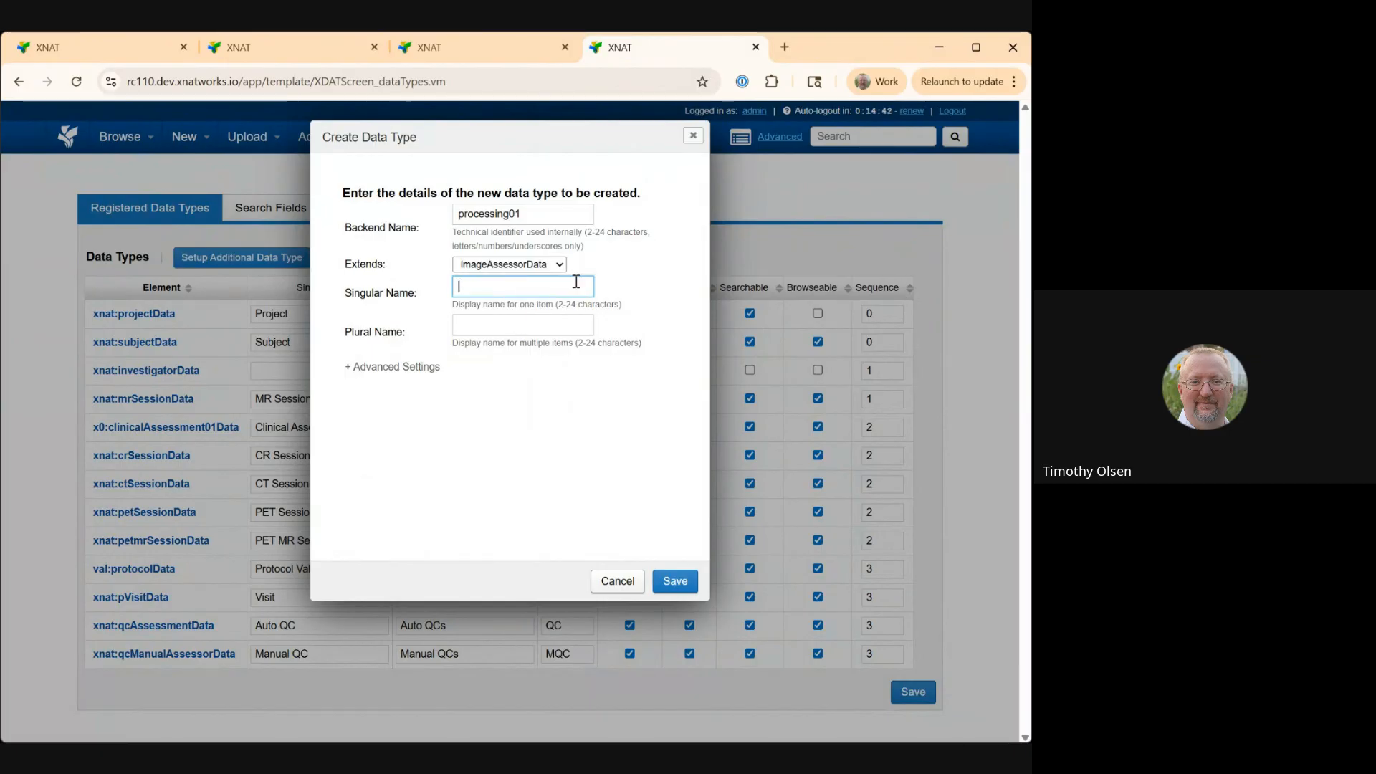
text(Processing Results 01)
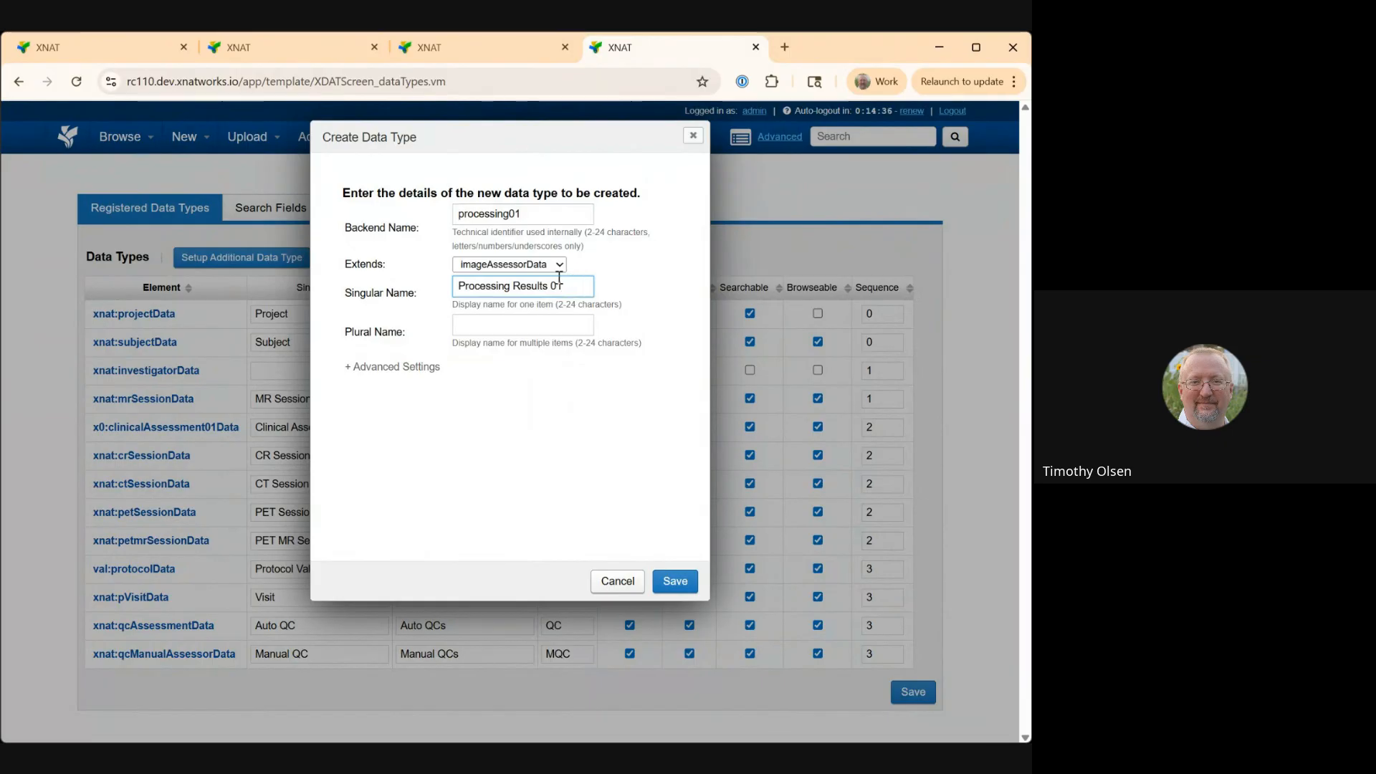
drag(559, 278, 432, 291)
key(ctrl+c)
click(501, 328)
key(ctrl+v)
text(s)
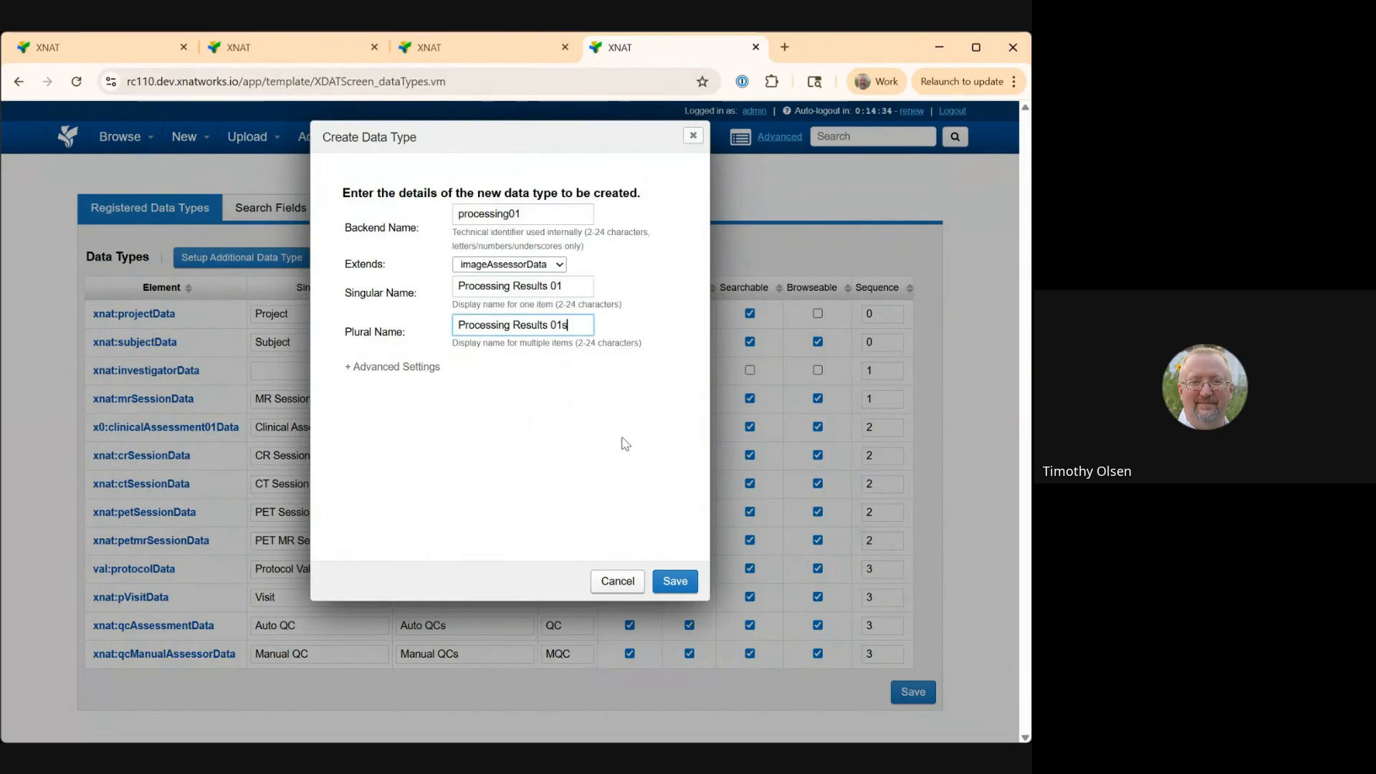
Save the new data type, choosing MR Sessions as the session type it is created from.
click(676, 583)
click(585, 215)
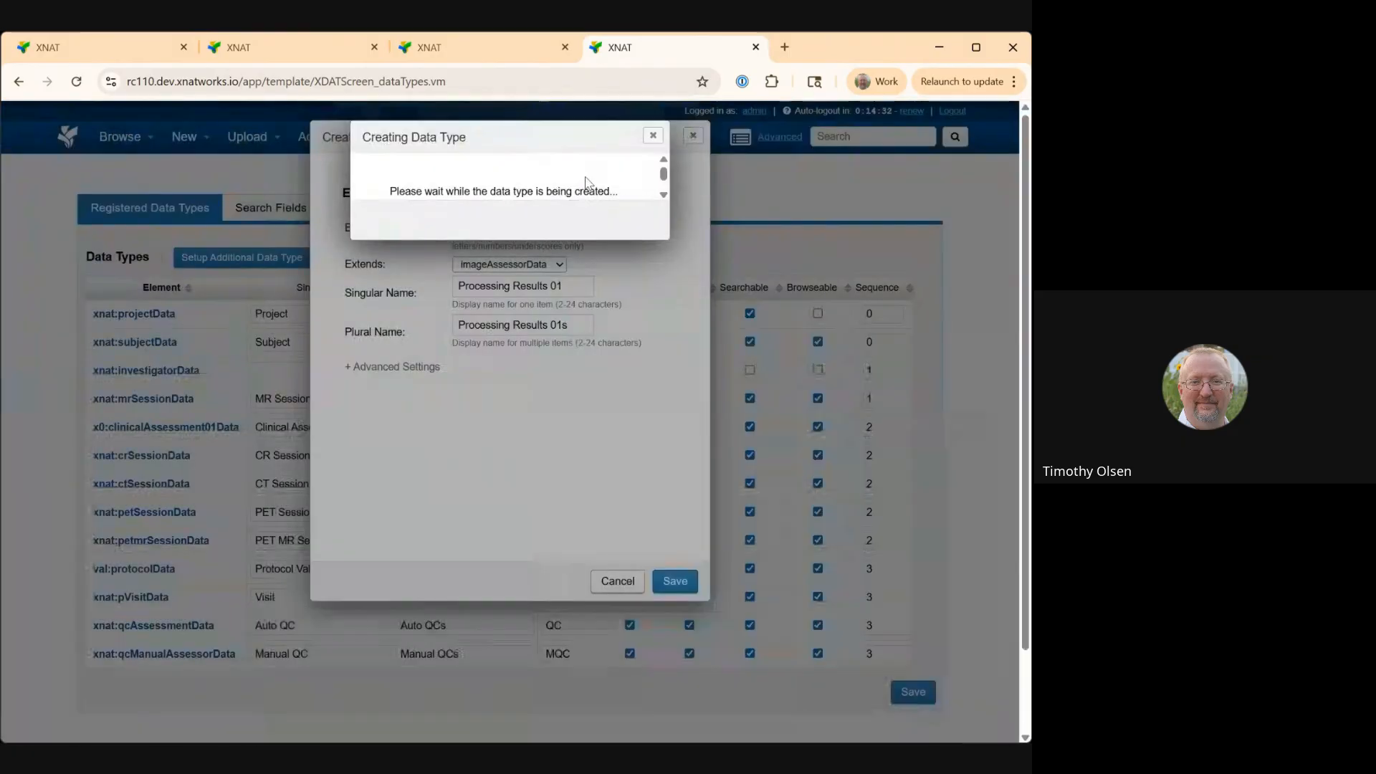
click(660, 260)
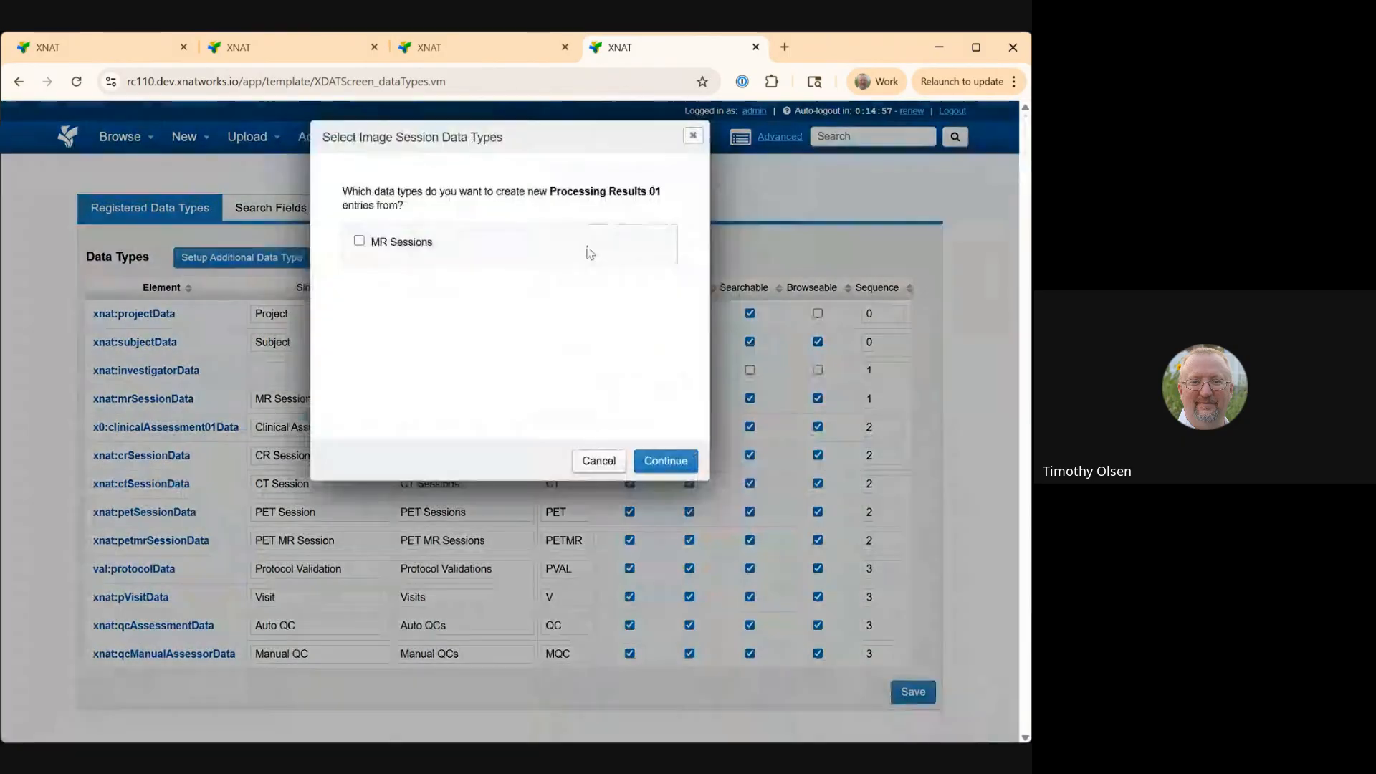
click(359, 242)
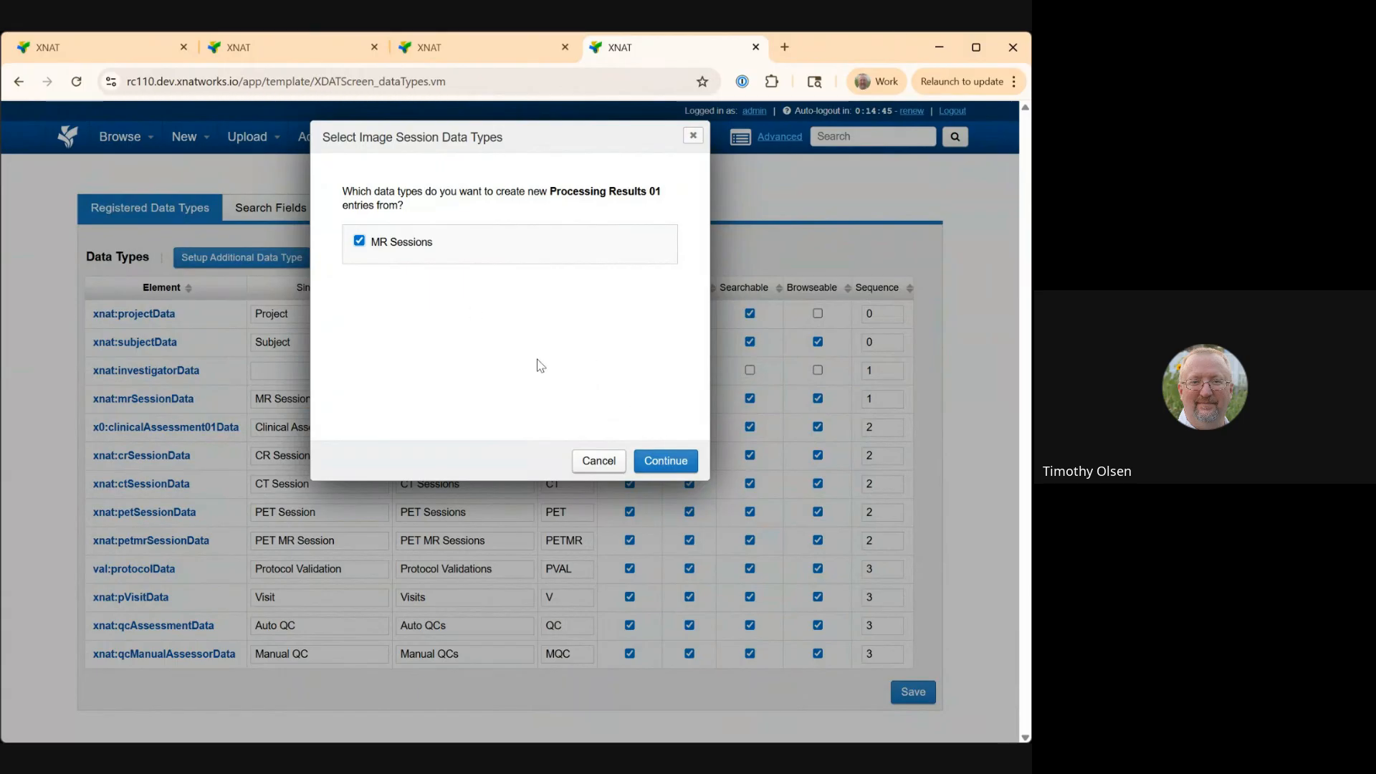
click(674, 464)
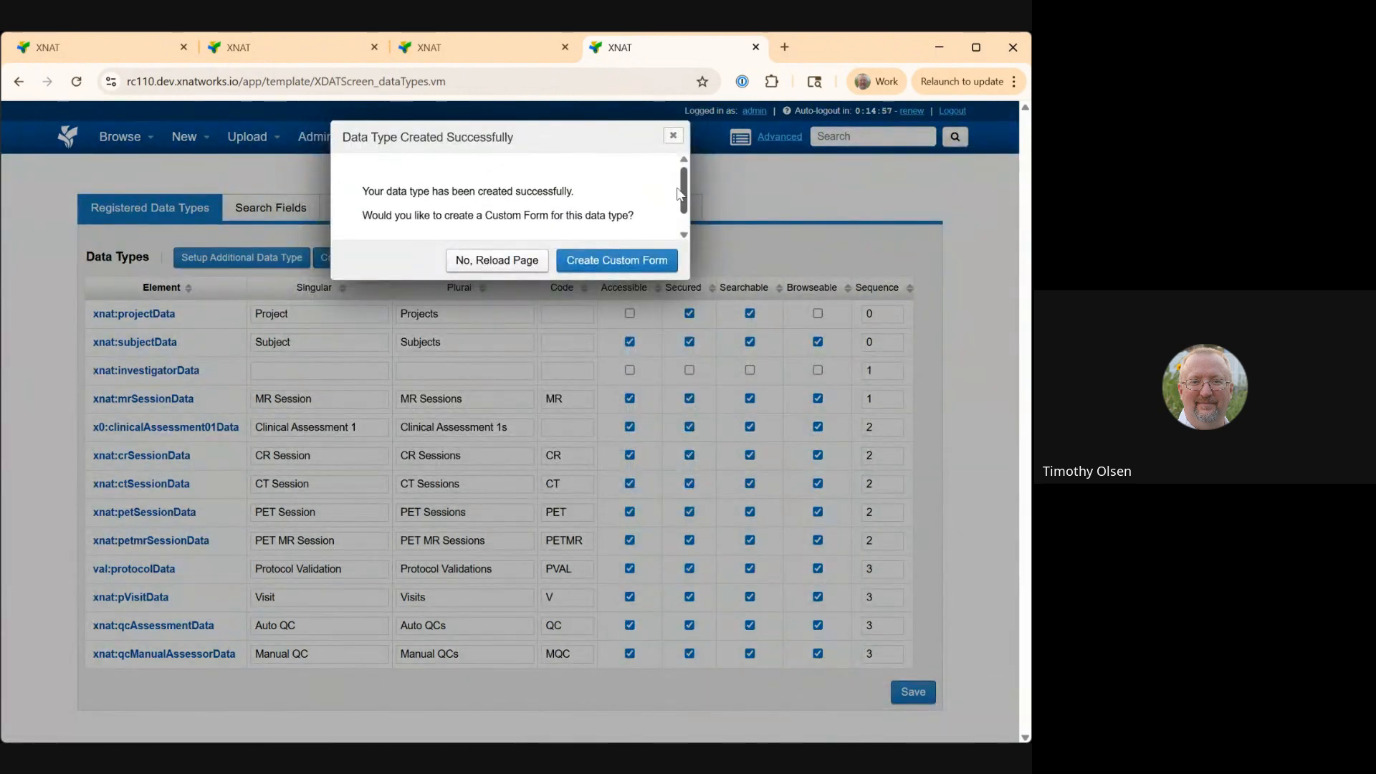
Start a new custom form titled Processing 01 based on the Processing Results 01 data type.
click(626, 264)
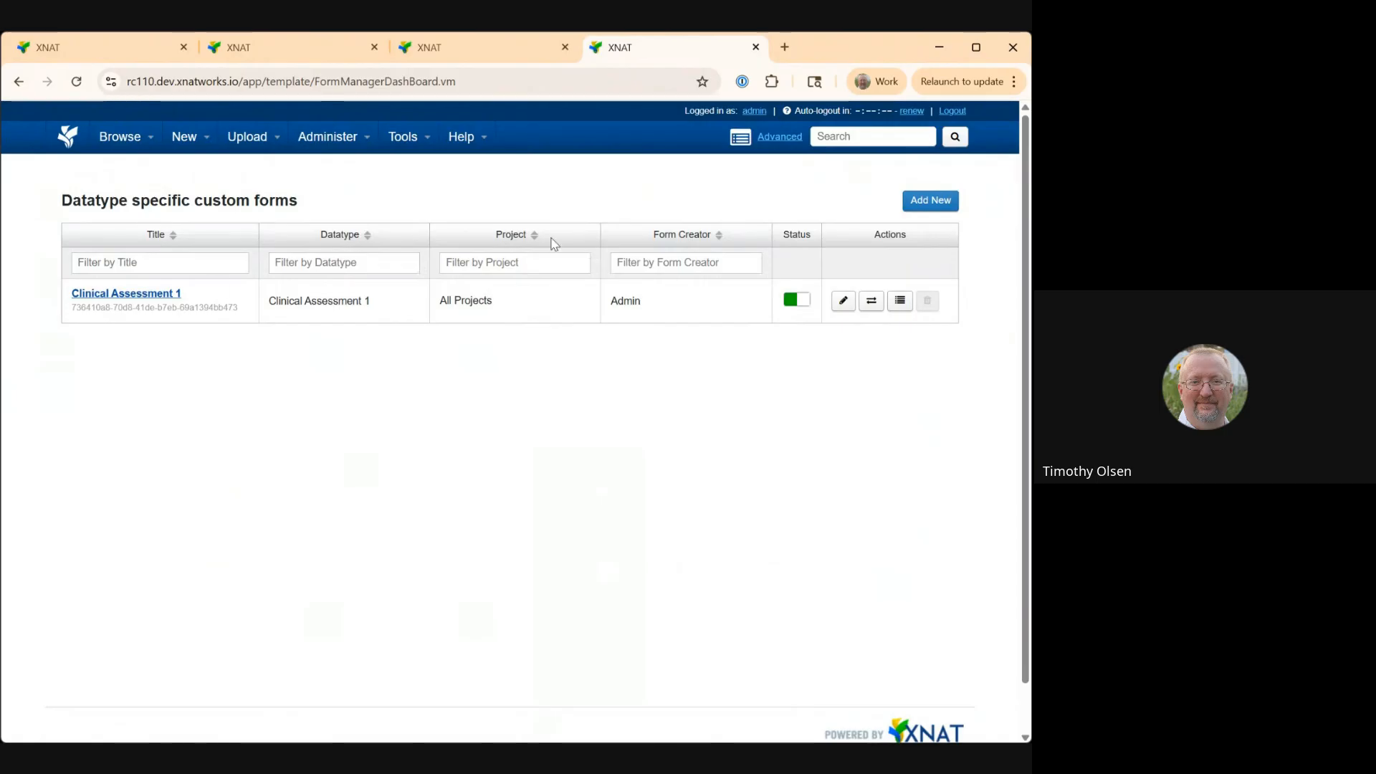
click(930, 200)
click(260, 262)
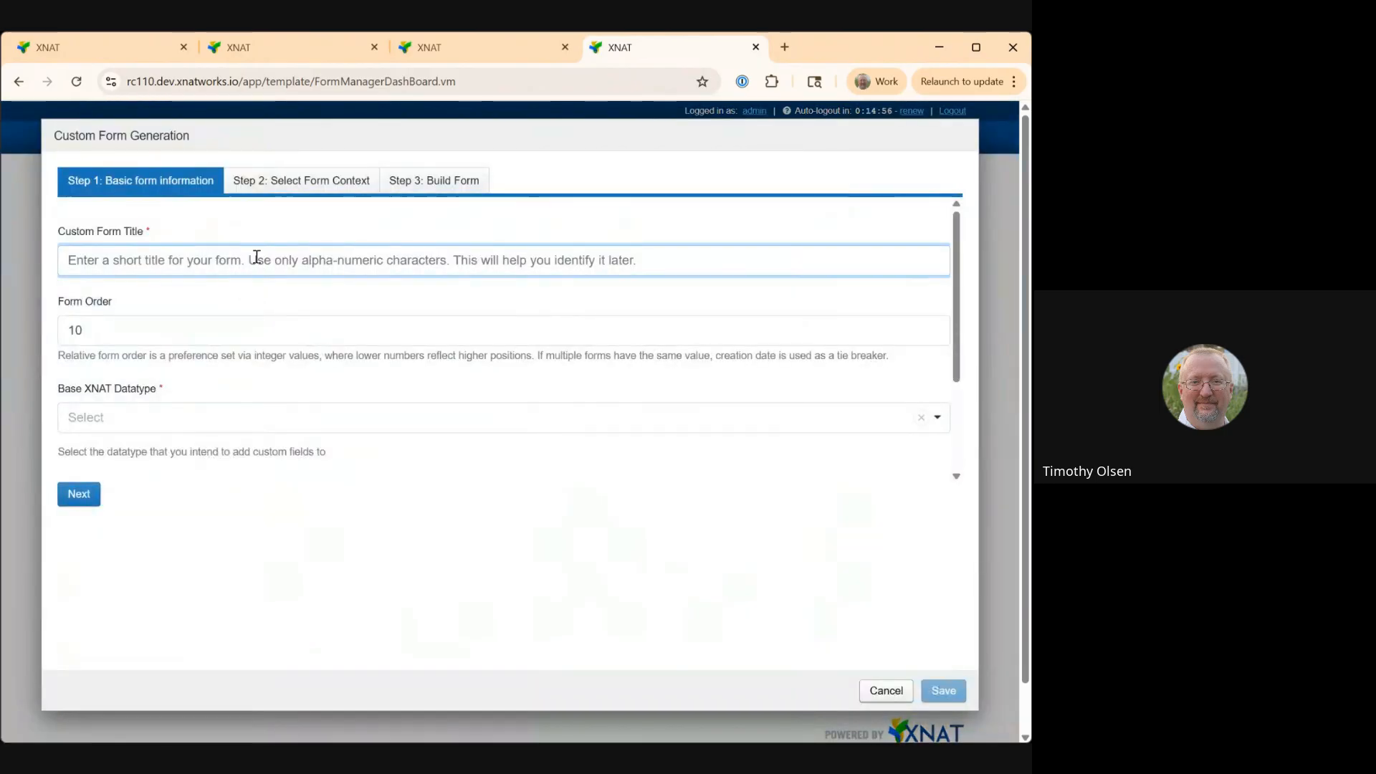
text(Processing 01)
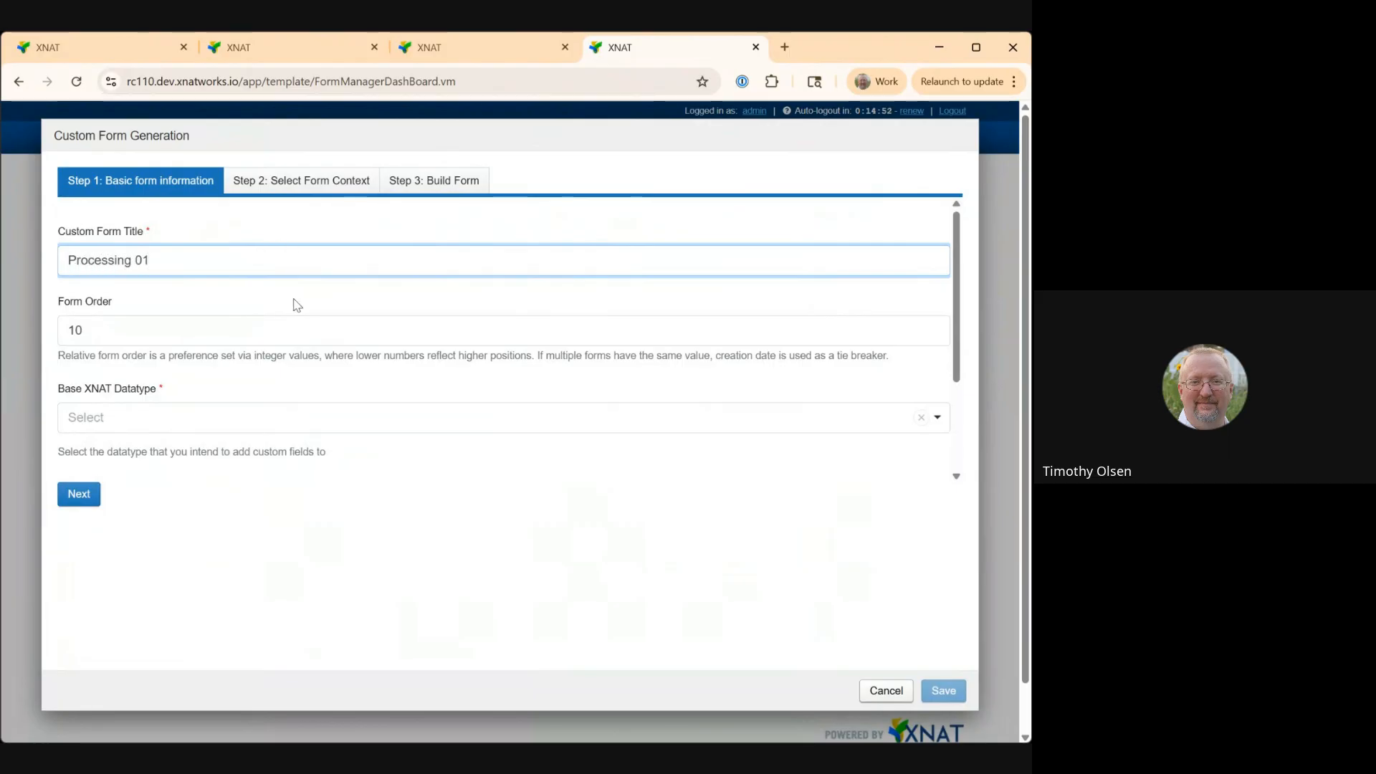
click(306, 418)
scroll(239, 394, down, 5)
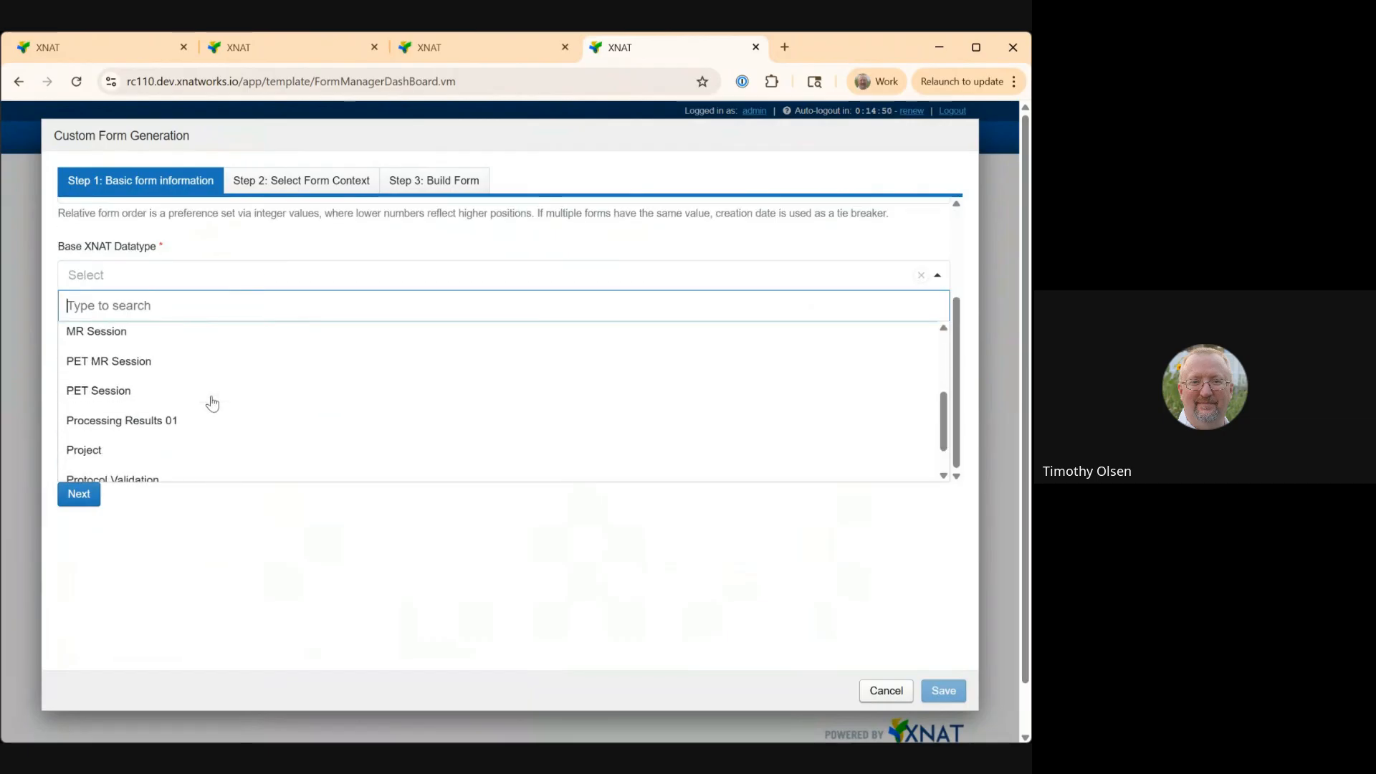
click(191, 411)
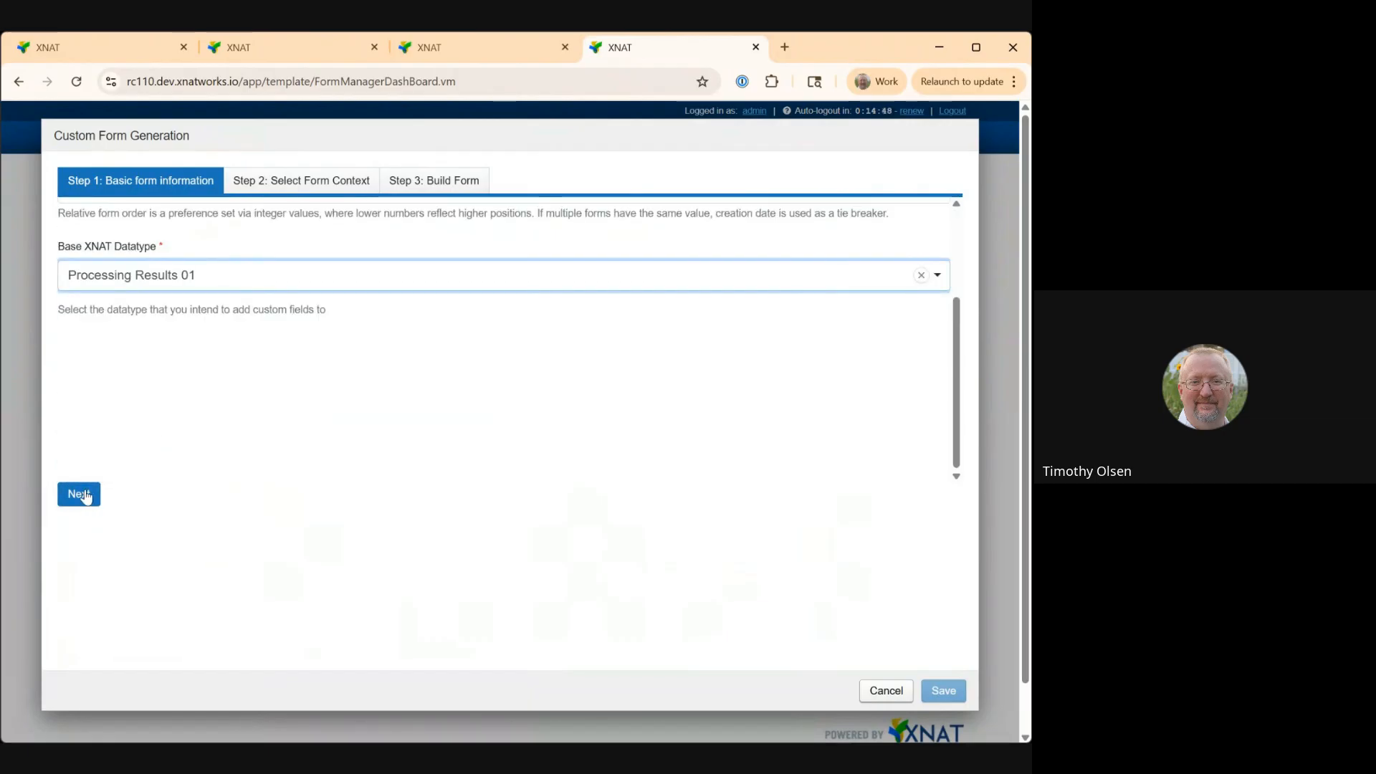
click(81, 495)
Add a Number field and a Text Field component to the form and save the custom form.
click(135, 271)
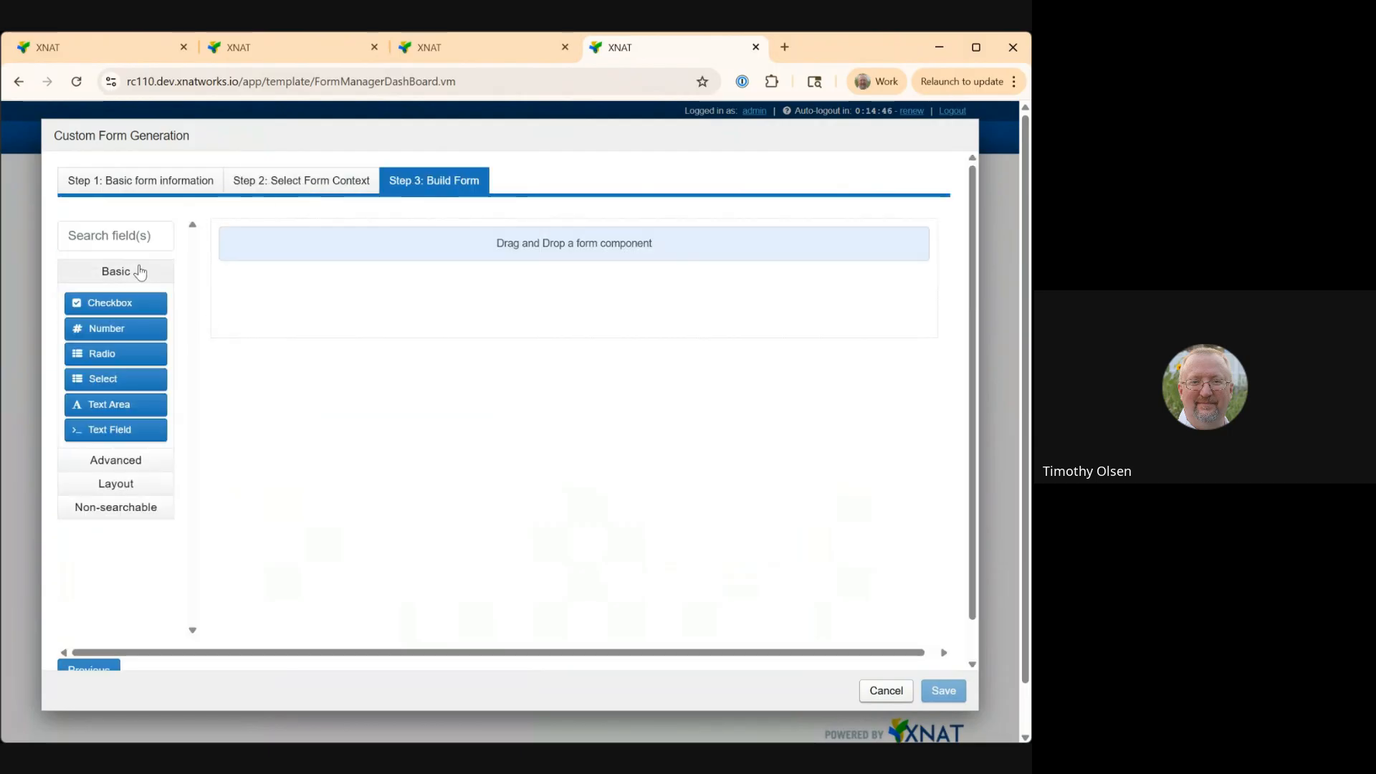
drag(111, 331, 258, 301)
click(542, 317)
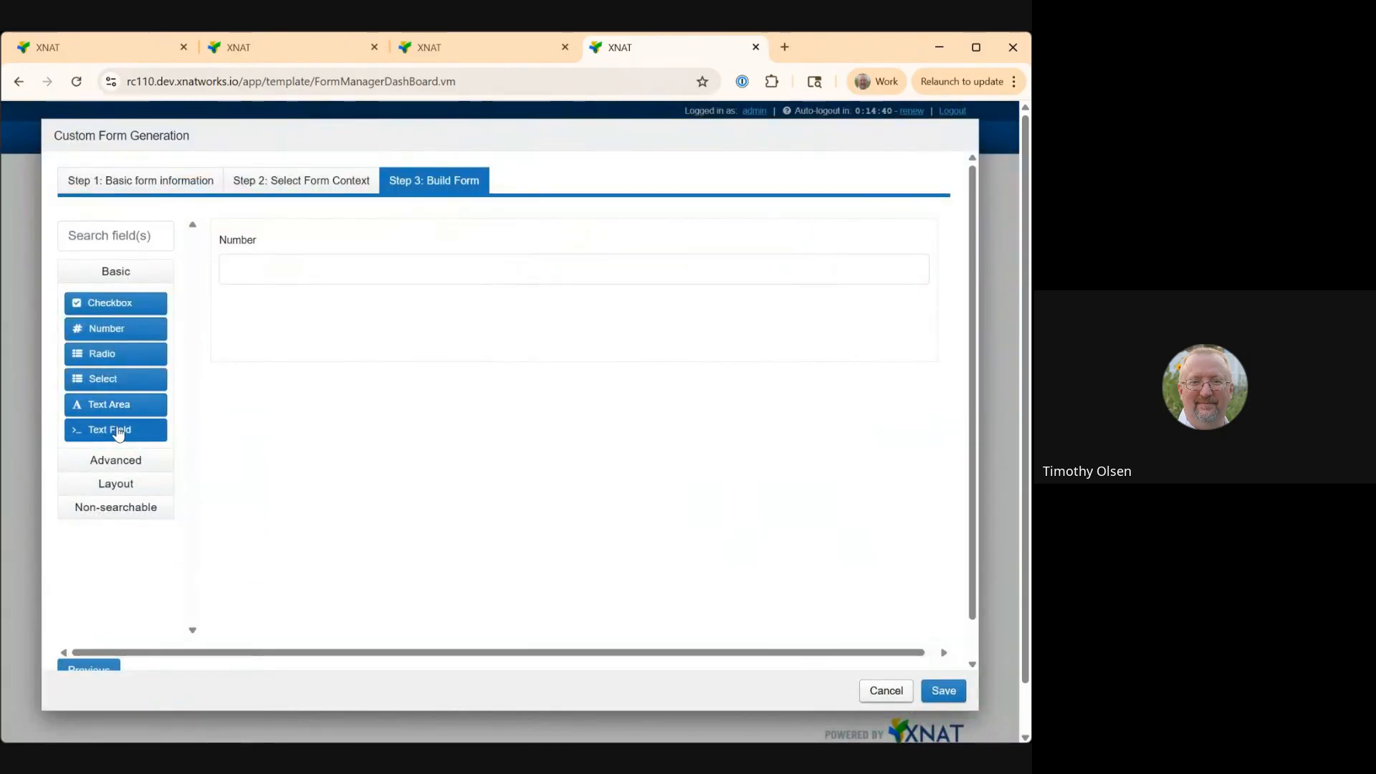
drag(111, 428, 333, 334)
click(539, 318)
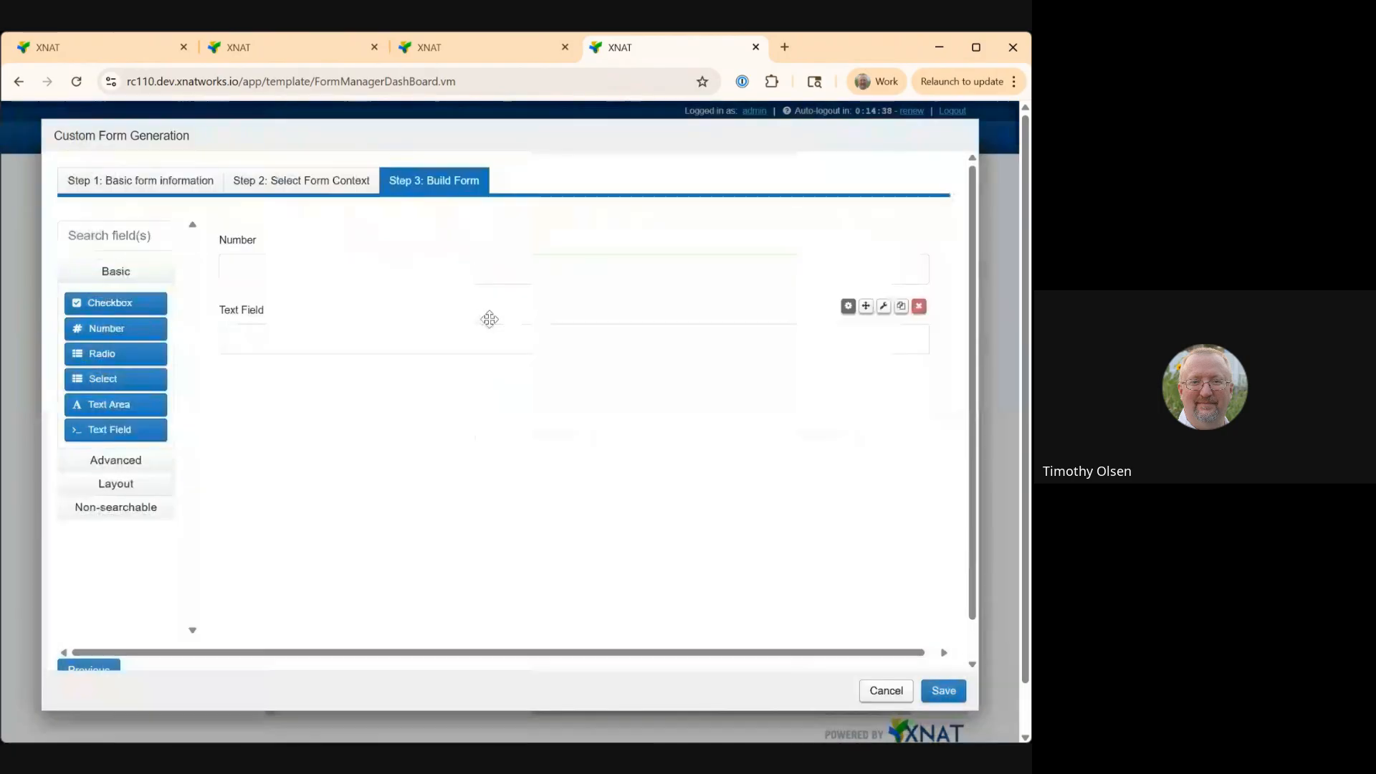
scroll(977, 617, down, 1)
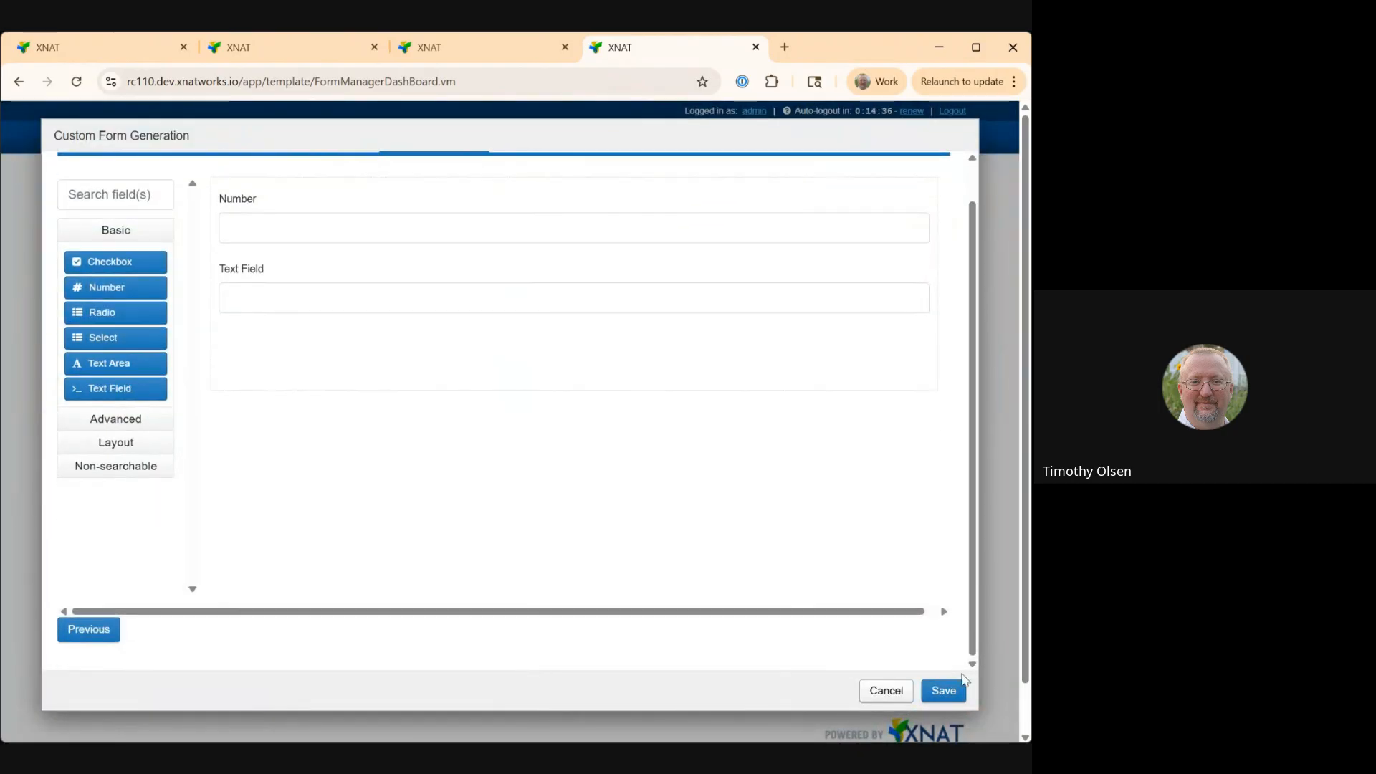
click(945, 691)
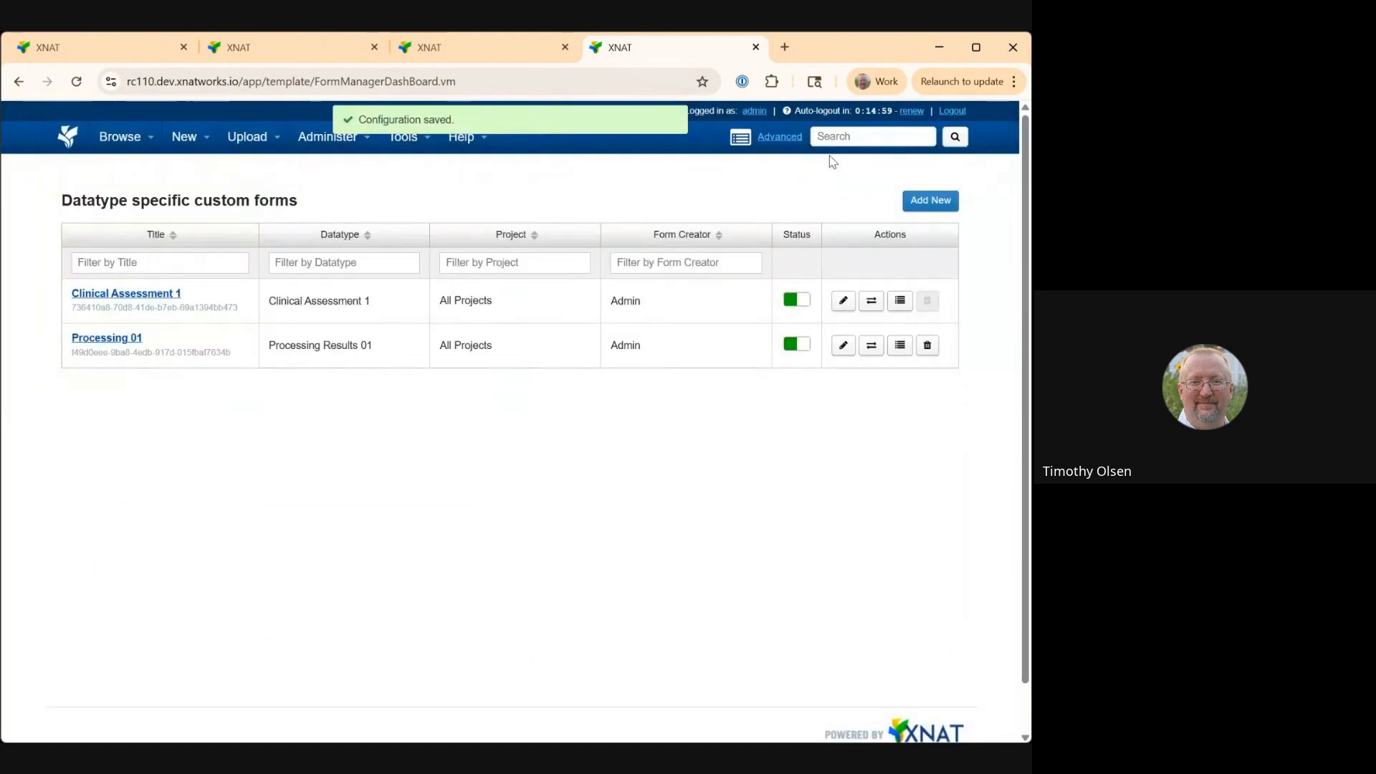
Start a new Processing Results 01 assessment from MR session 1234_MR_v1.
click(74, 139)
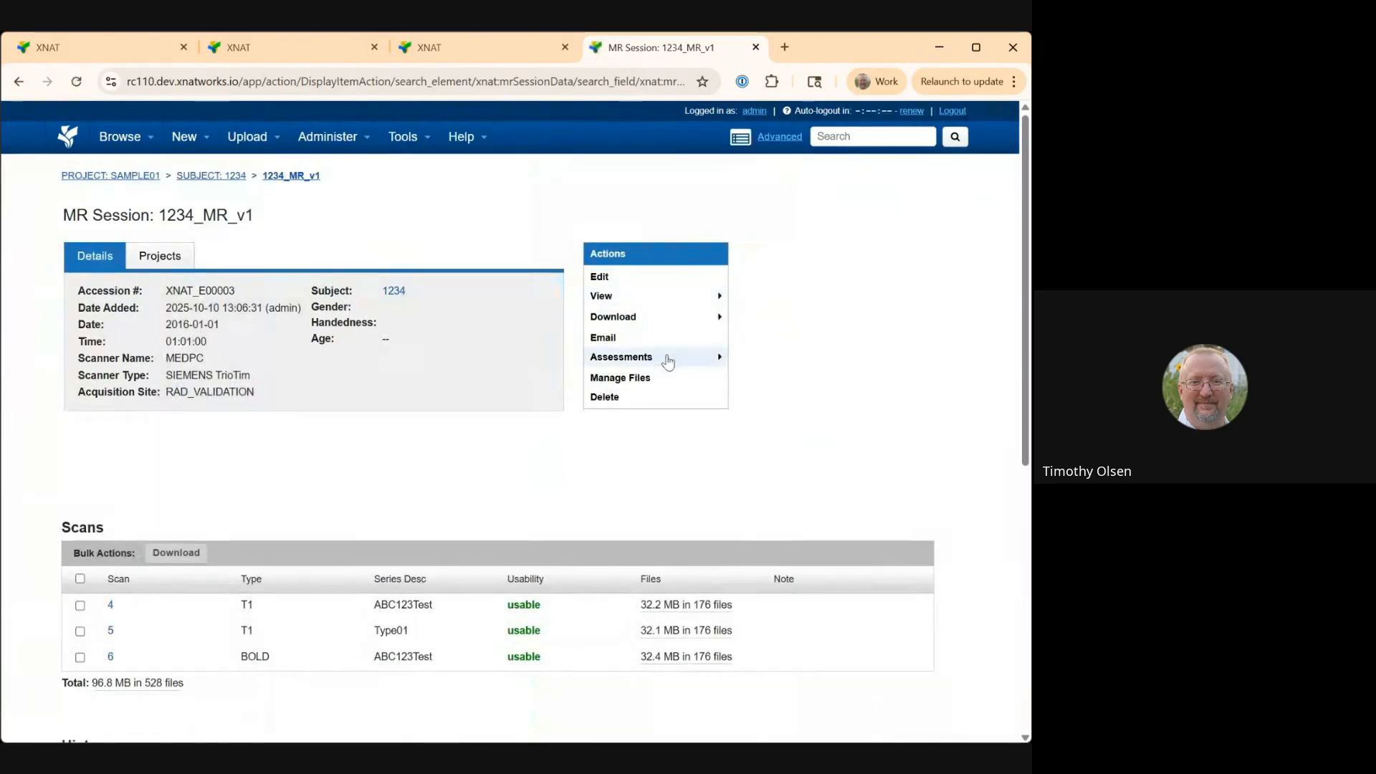
mouse_move(717, 359)
click(803, 360)
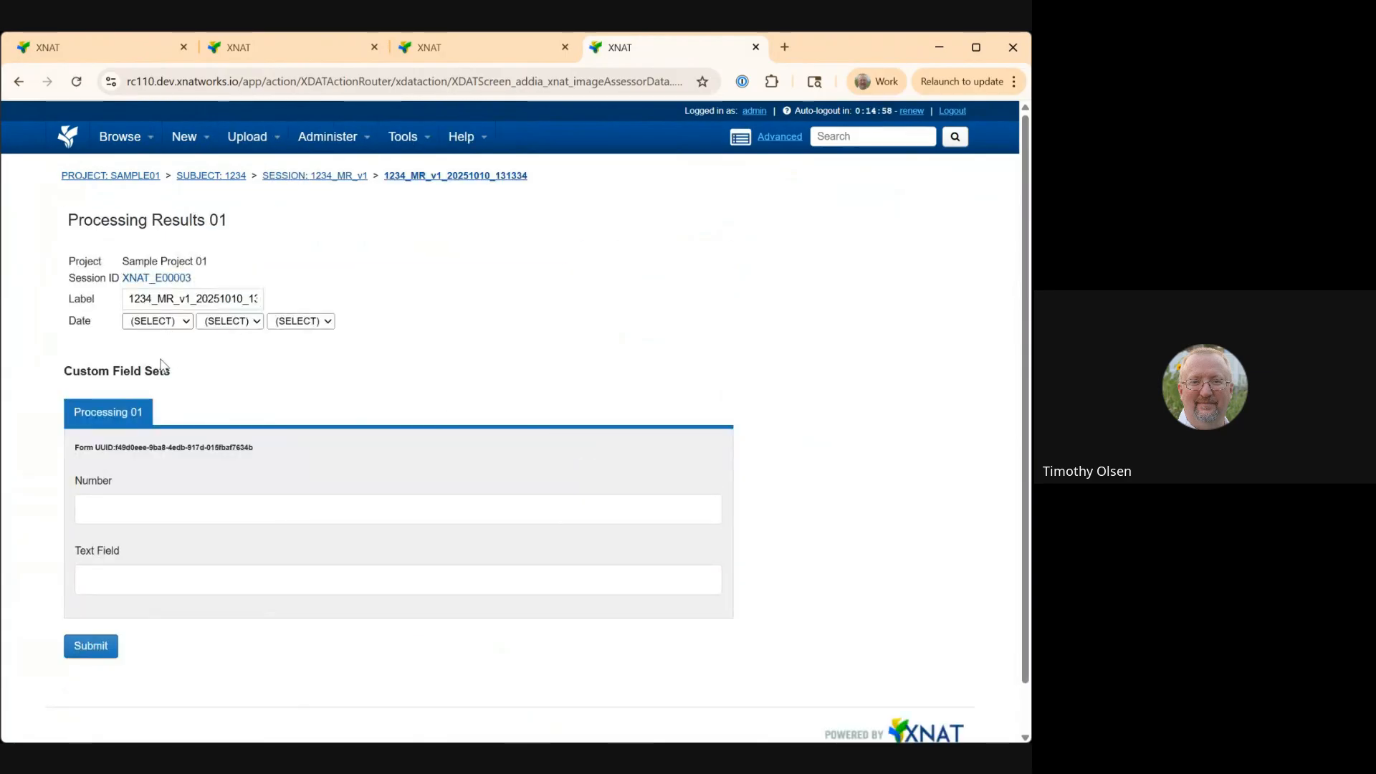
Set the assessment date to February 2, 2025.
click(164, 386)
click(229, 322)
click(236, 384)
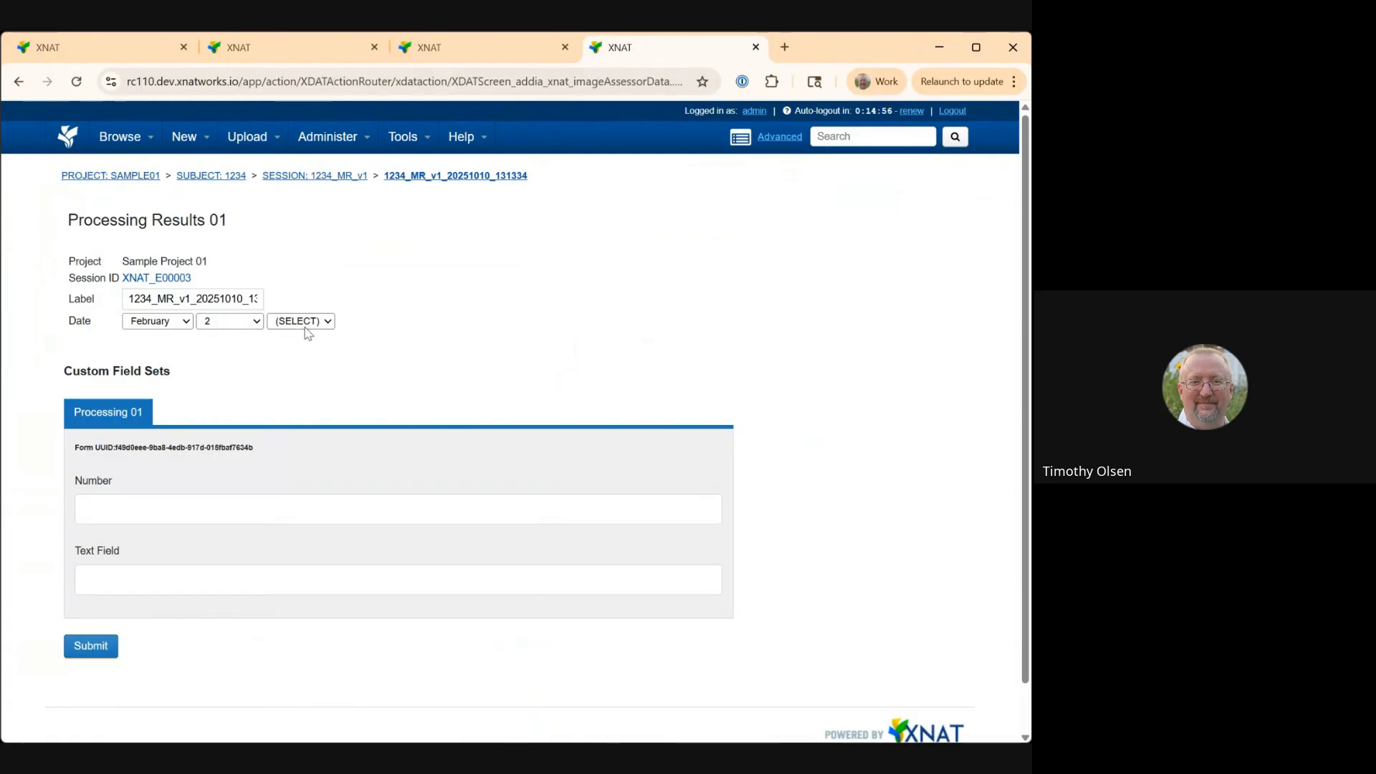
click(306, 375)
Fill in Number as 123 and Text Field as test, then submit the processing assessment.
click(220, 498)
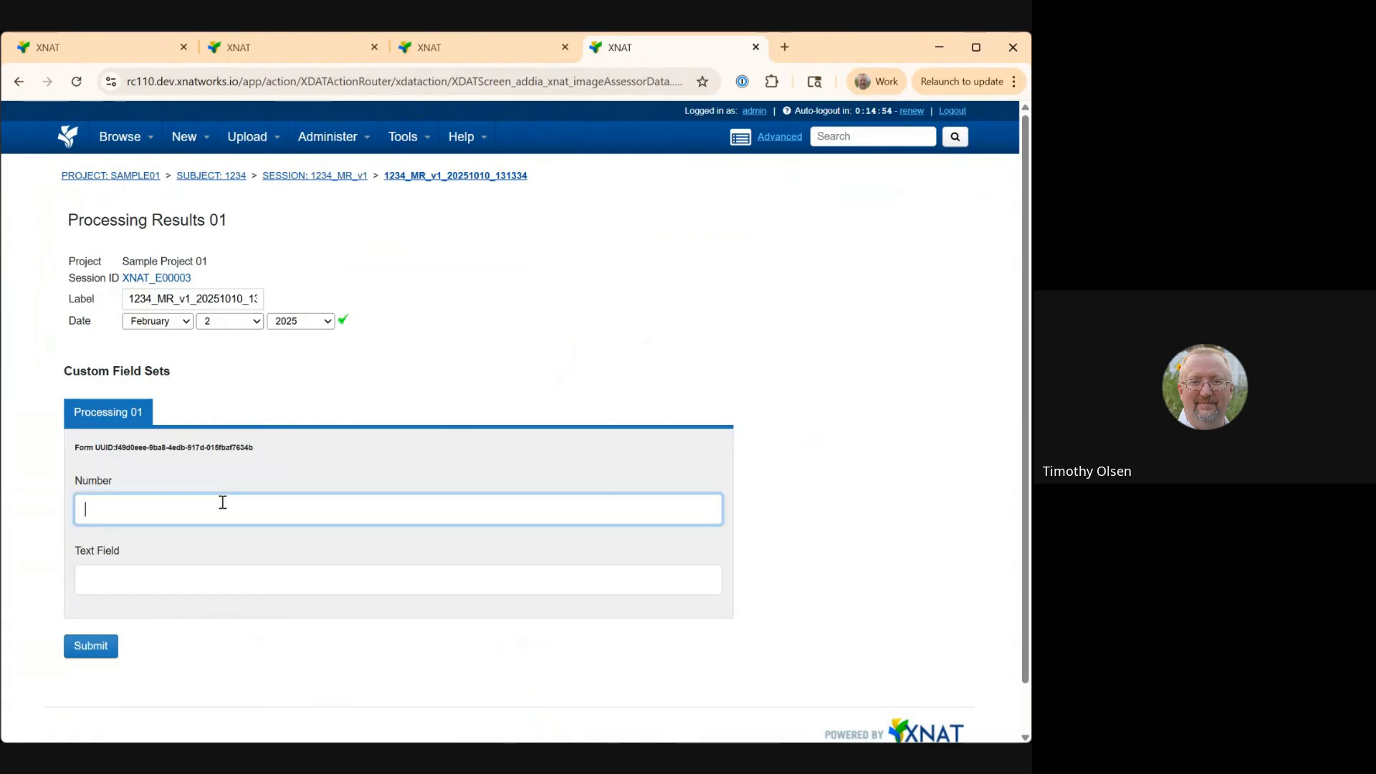
text(123)
click(197, 577)
text(test)
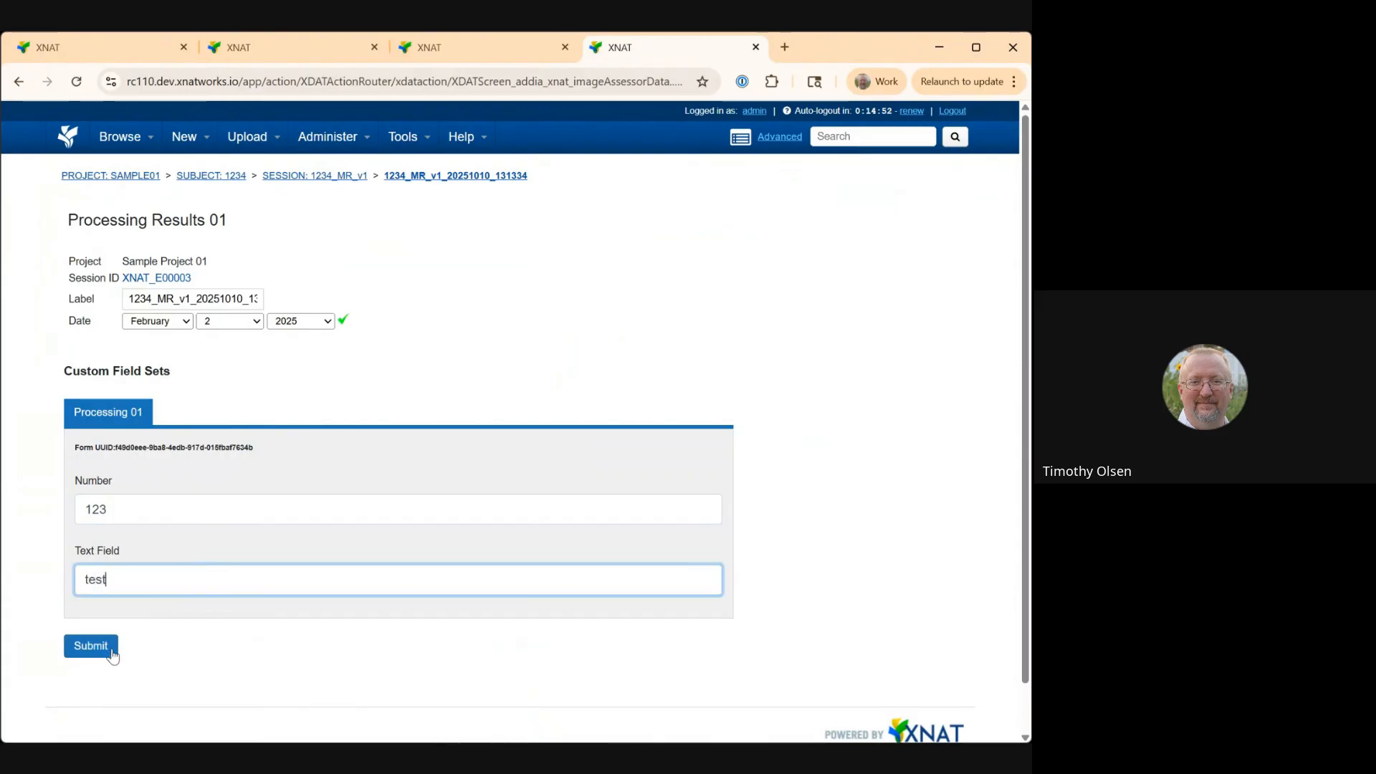
click(91, 646)
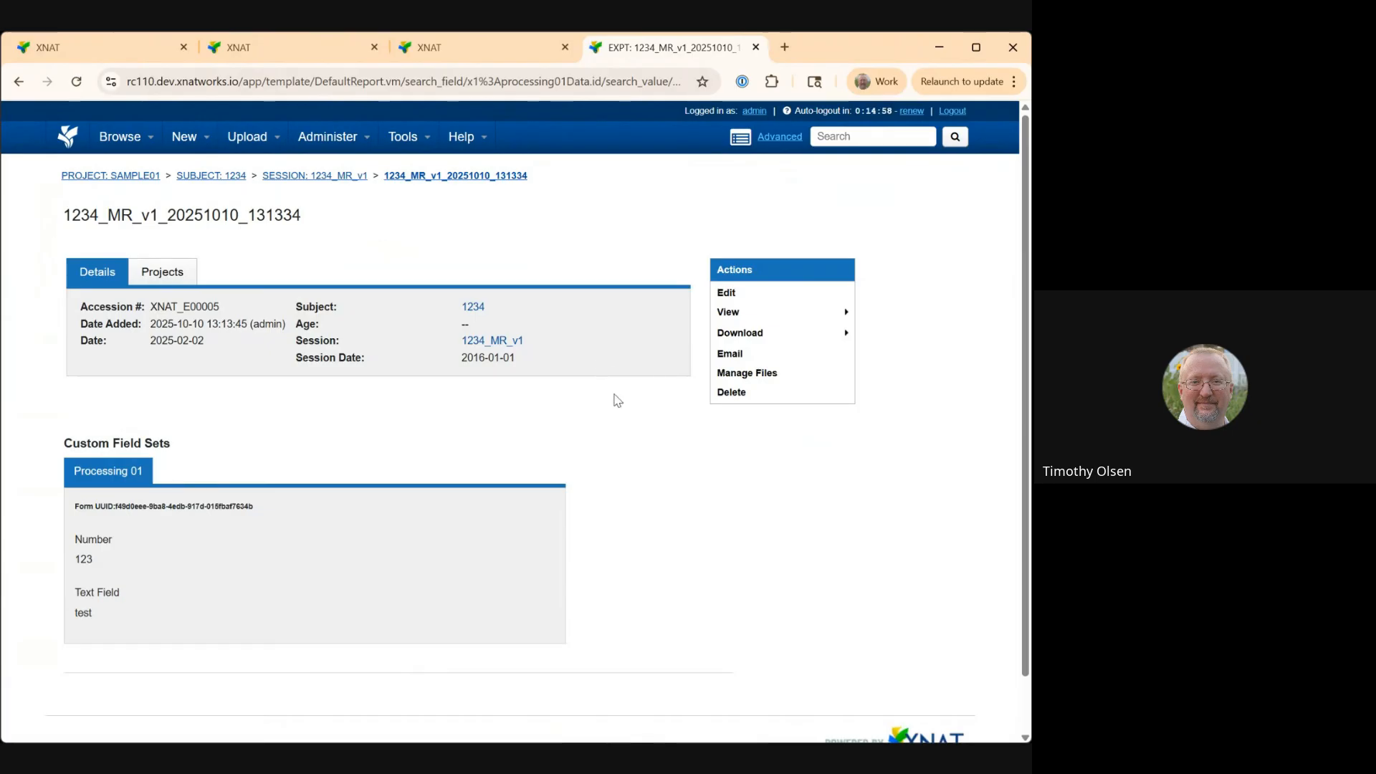
Open Sample Project 01 and review its Processing Results 01s listing and processing dashboard options.
click(134, 177)
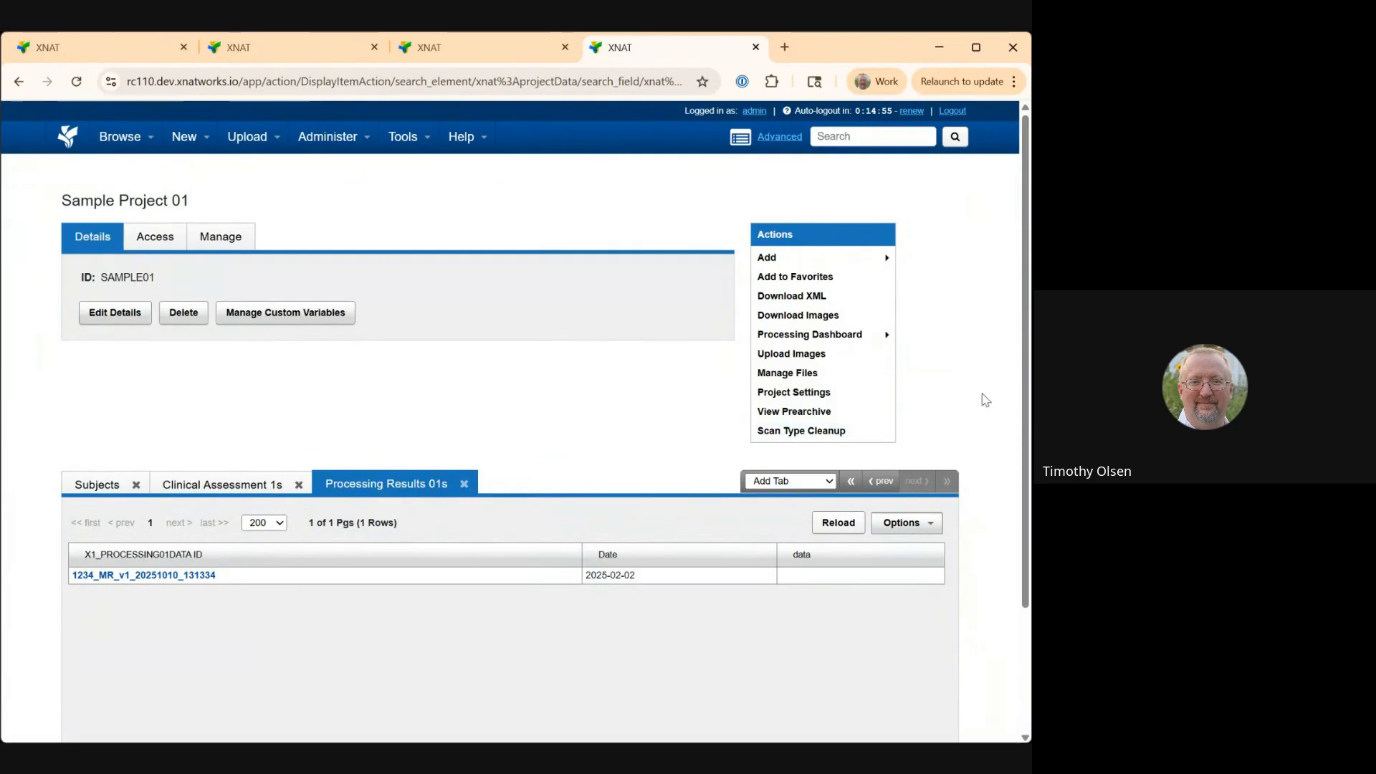
mouse_move(852, 344)
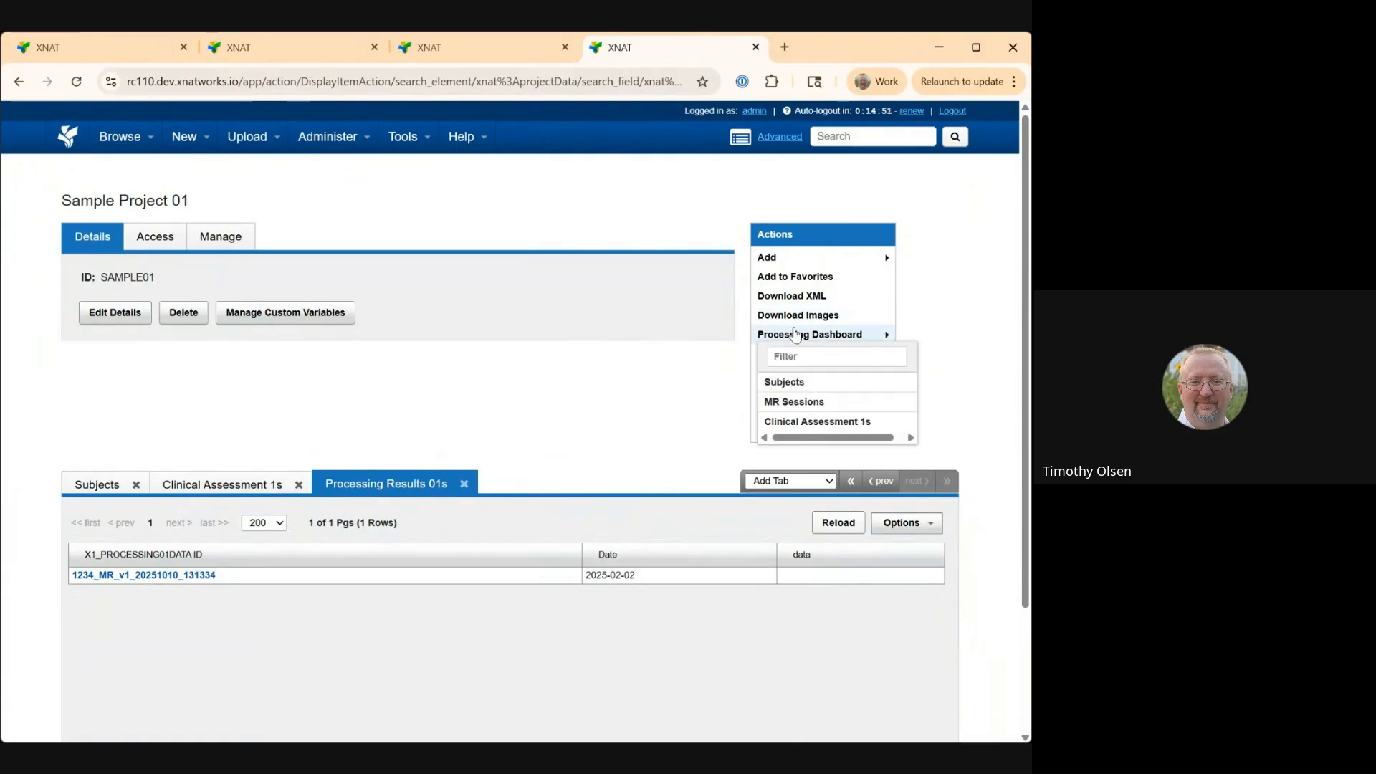
scroll(792, 380, down, 3)
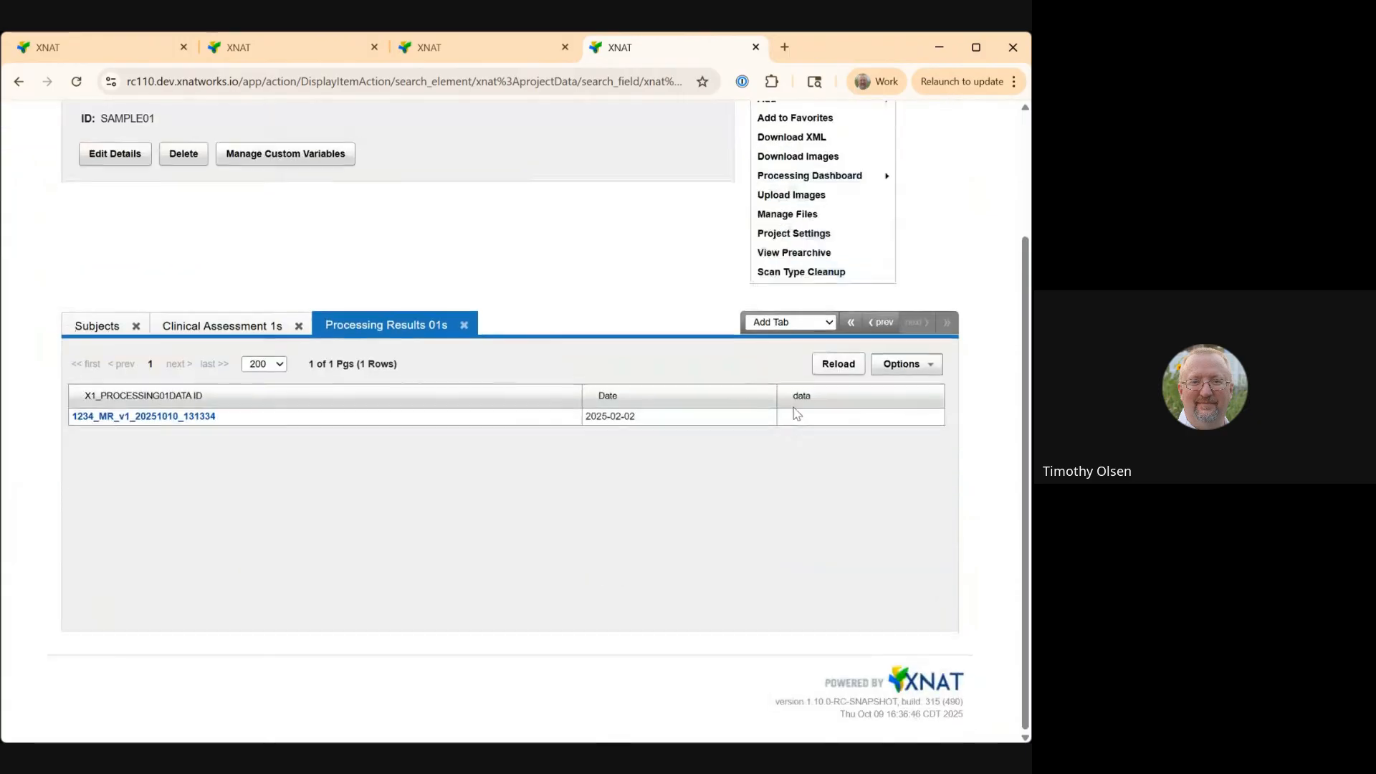
scroll(613, 398, up, 3)
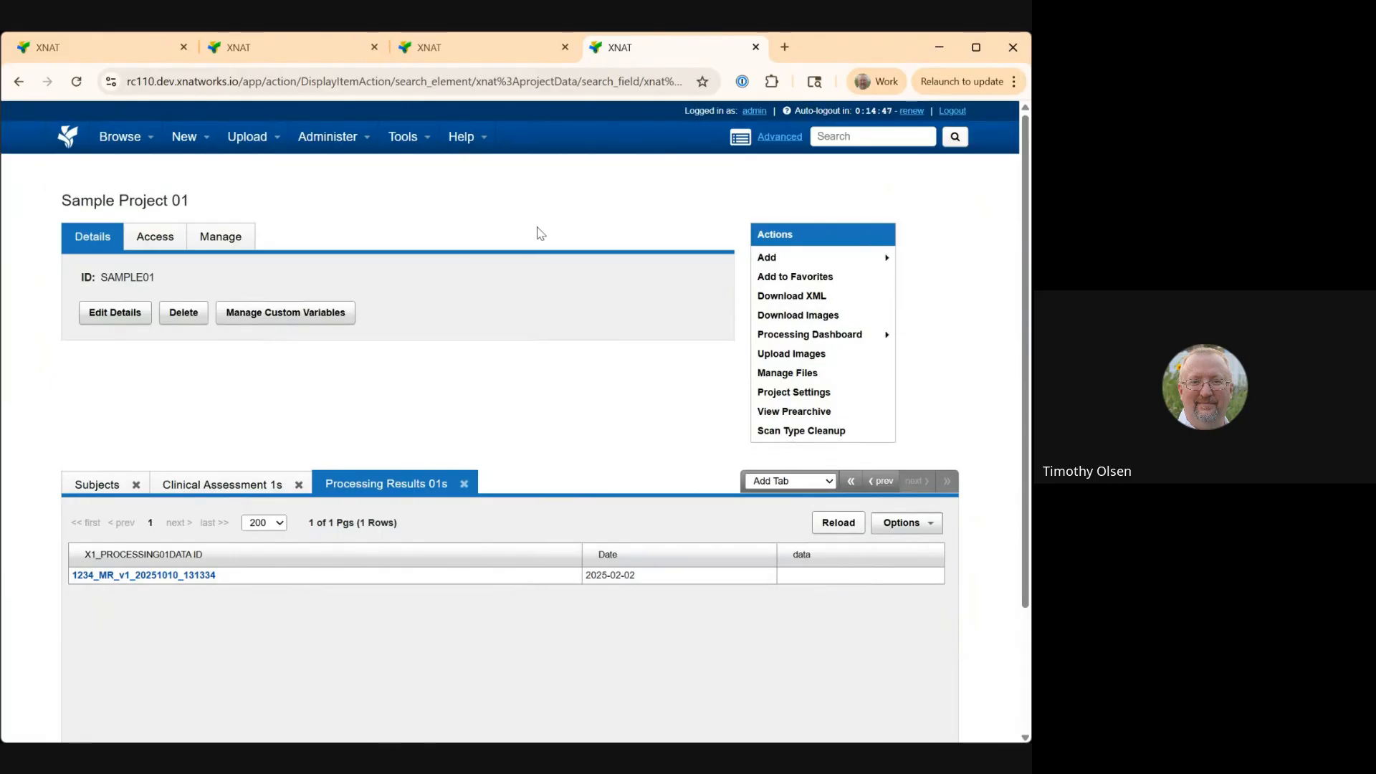